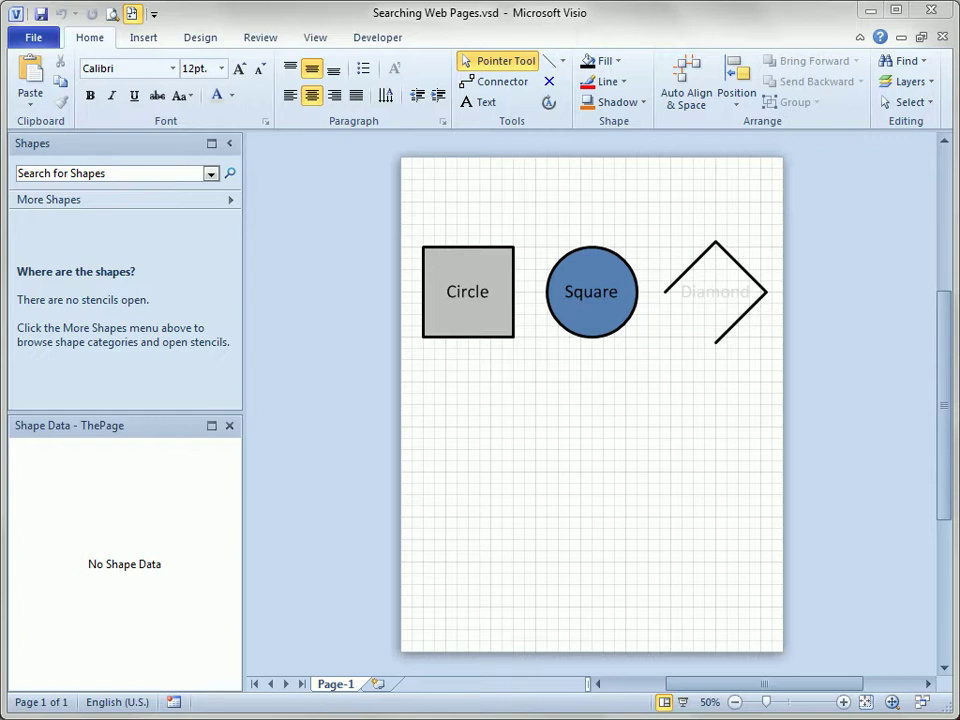
# Zoom the page to 83% to bring the Circle, Square and Diamond shapes into view.
pyautogui.click(647, 497)
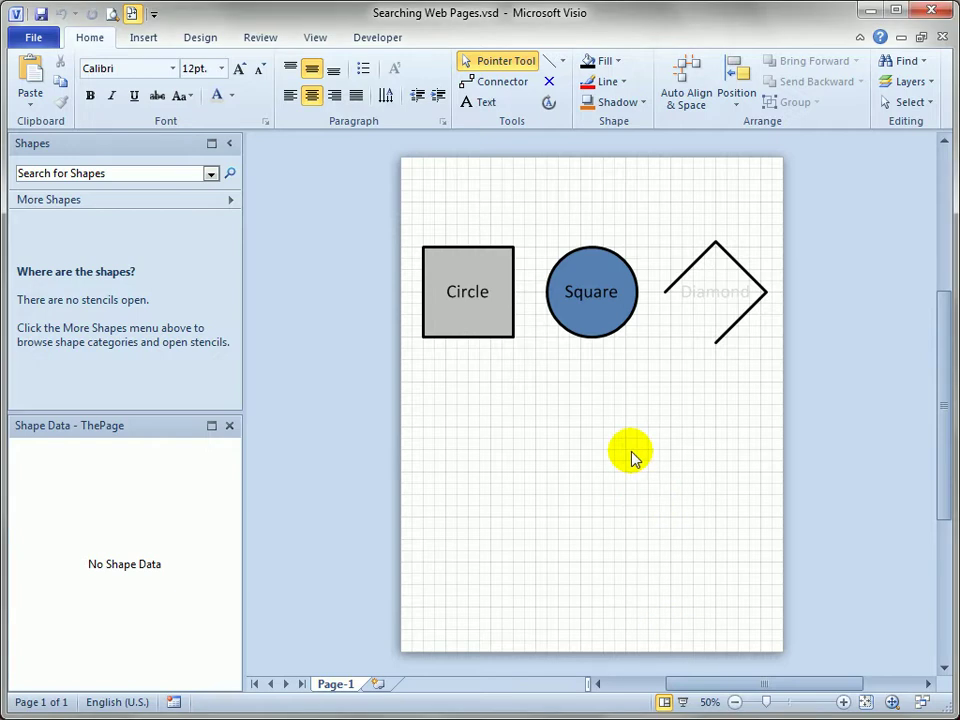
pyautogui.keyDown('ctrl'); pyautogui.keyDown('shift'); pyautogui.click(714, 281); pyautogui.keyUp('shift'); pyautogui.keyUp('ctrl')
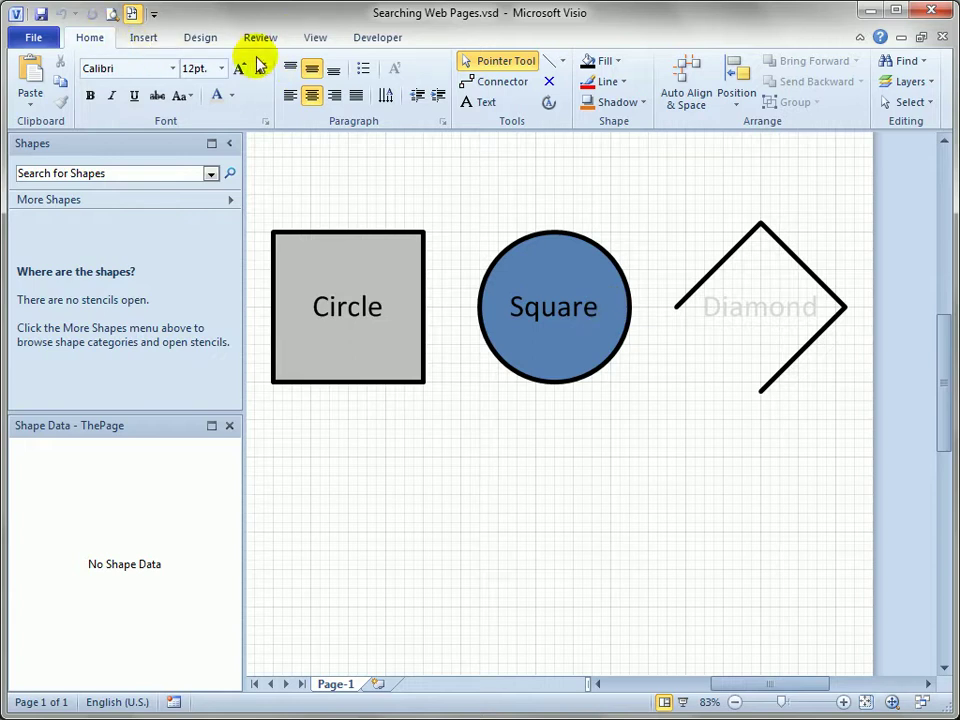
# Draw the missing left side of the diamond with the Line tool to close it.
pyautogui.click(551, 64)
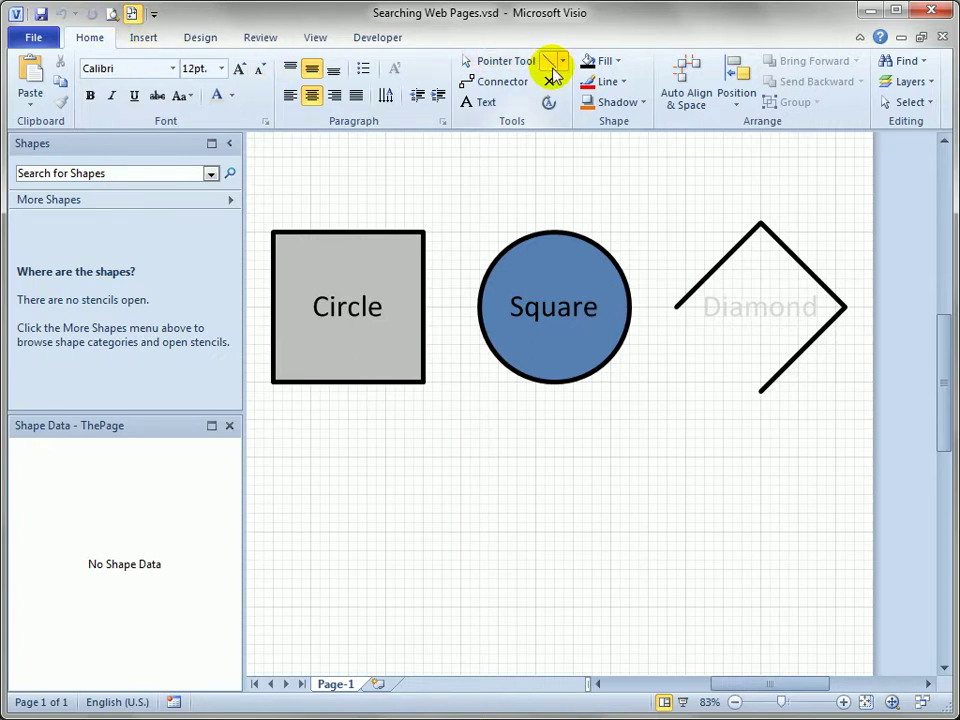
pyautogui.click(762, 226)
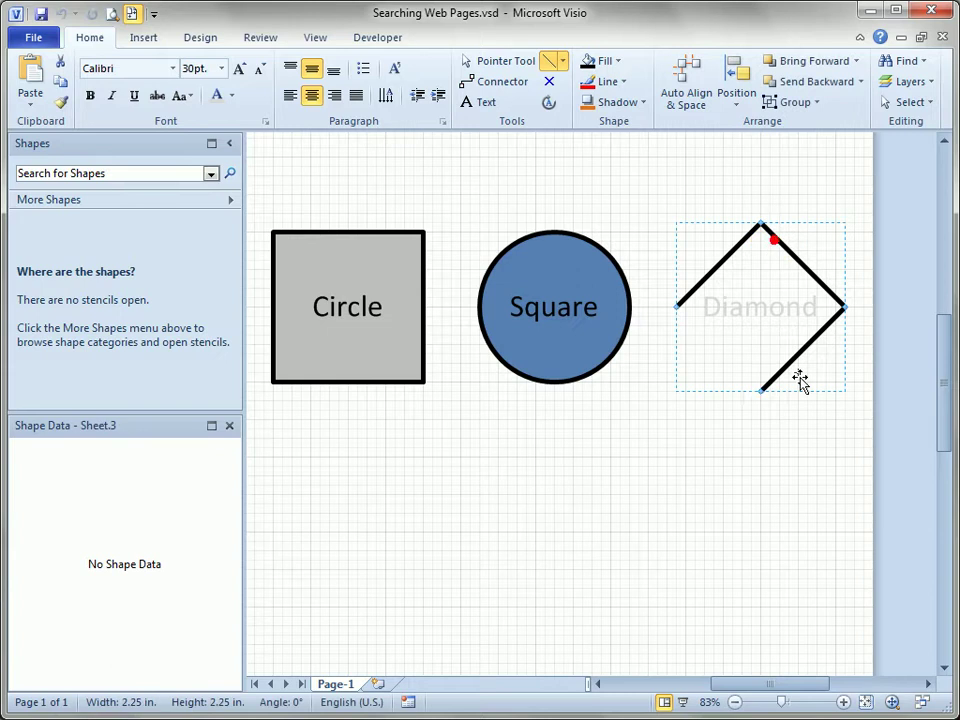
pyautogui.moveTo(762, 390); pyautogui.dragTo(677, 306)
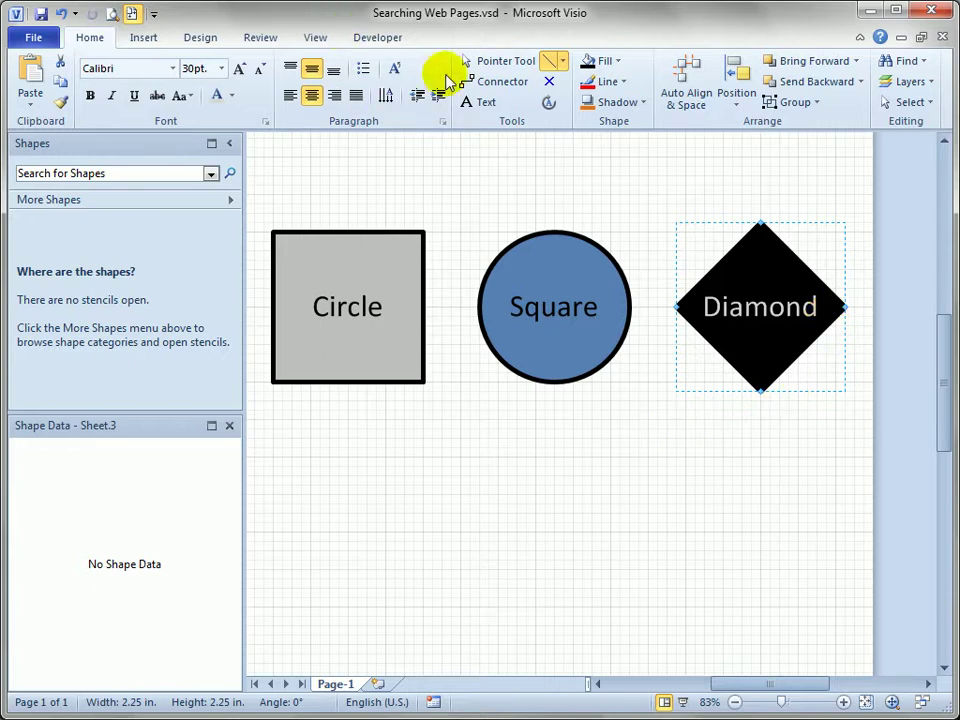
# Select the Circle, Square and Diamond shapes together with the Pointer Tool.
pyautogui.click(490, 63)
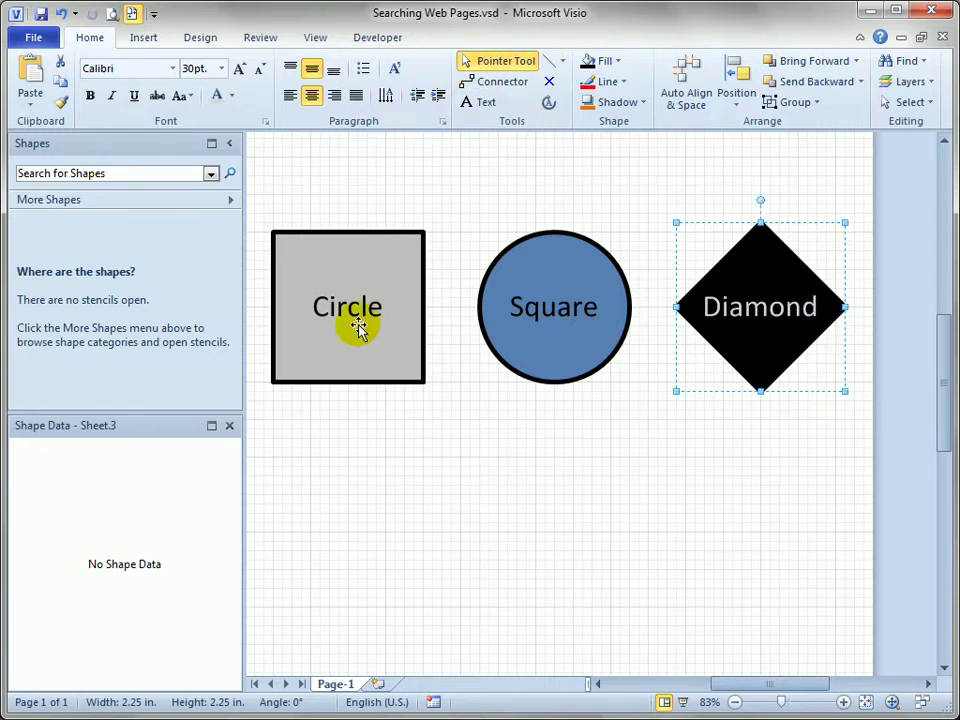
pyautogui.click(360, 331)
pyautogui.keyDown('shift'); pyautogui.click(500, 306); pyautogui.keyUp('shift')
pyautogui.keyDown('shift'); pyautogui.click(738, 311); pyautogui.keyUp('shift')
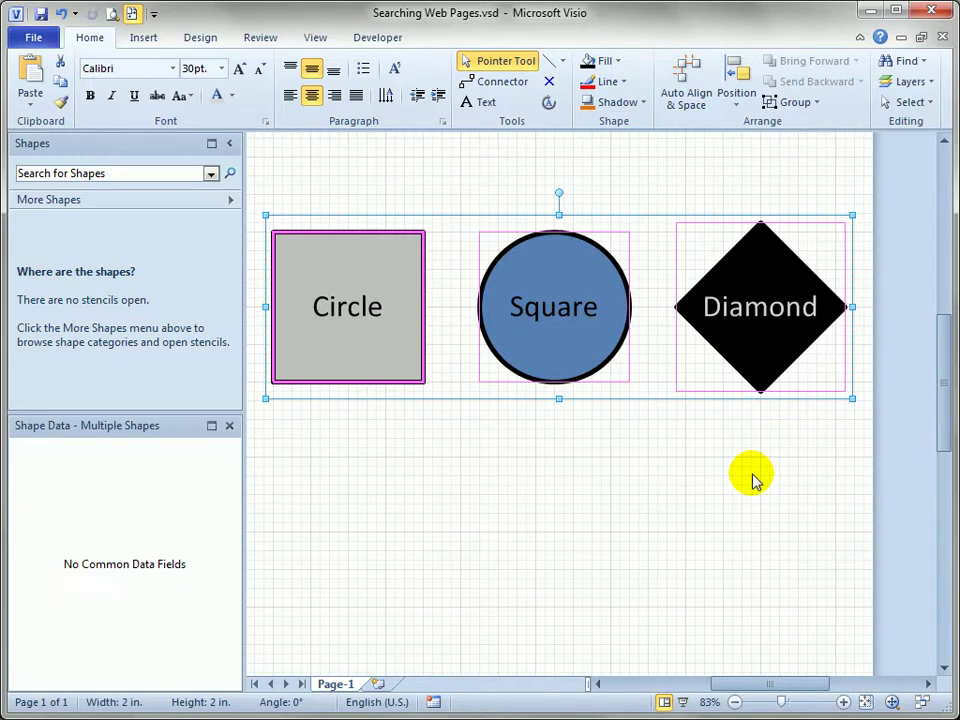
# Define a new shape data field labelled Color for the three selected shapes.
pyautogui.rightClick(186, 485)
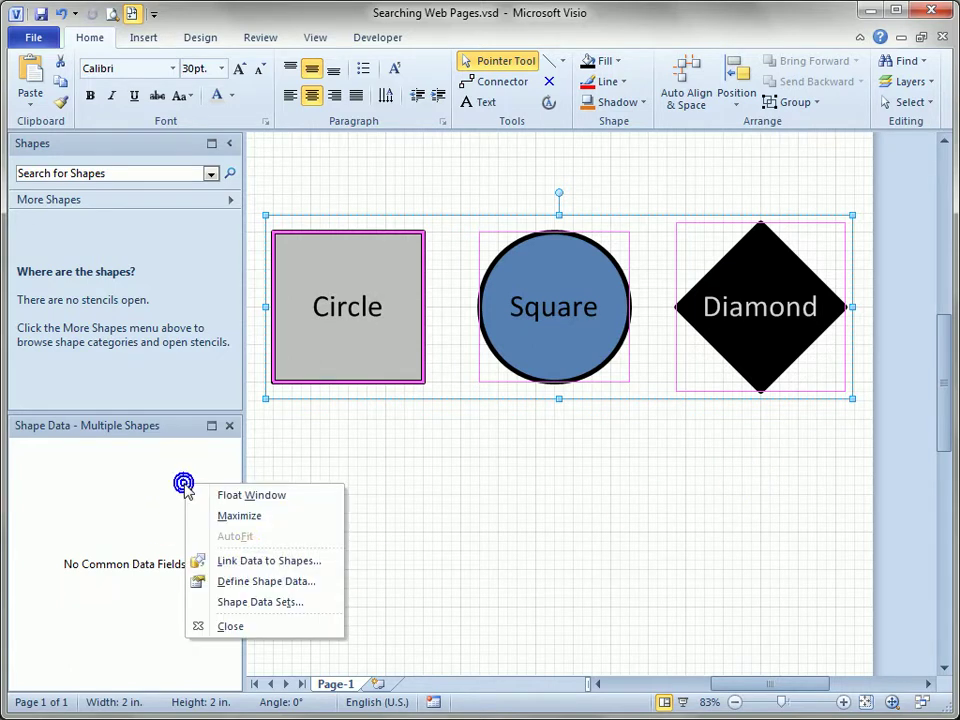
pyautogui.click(274, 581)
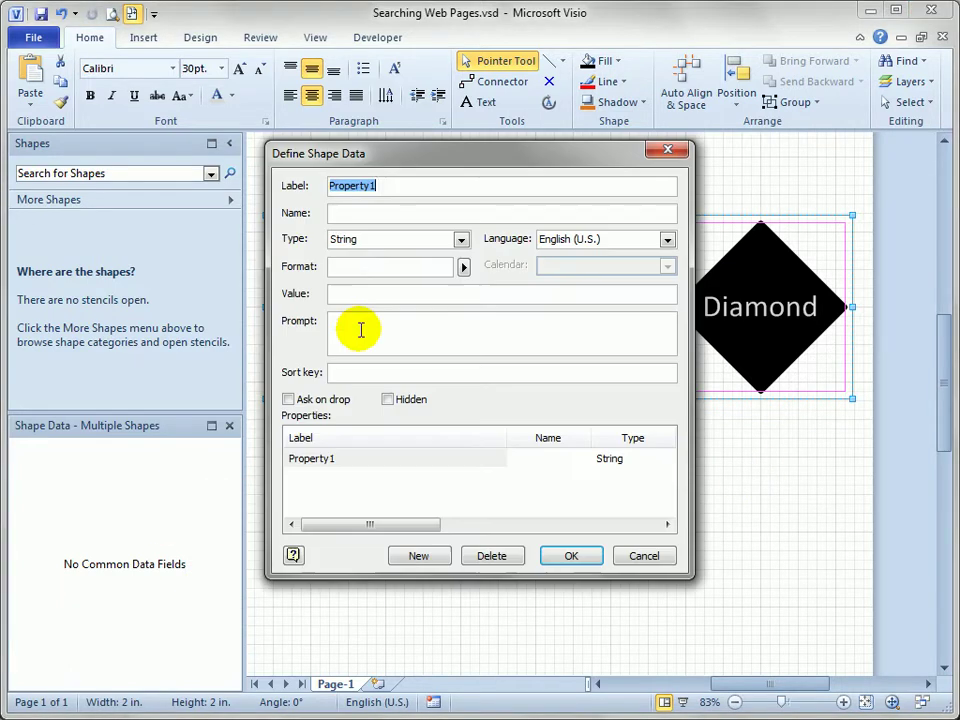
pyautogui.write('Color')
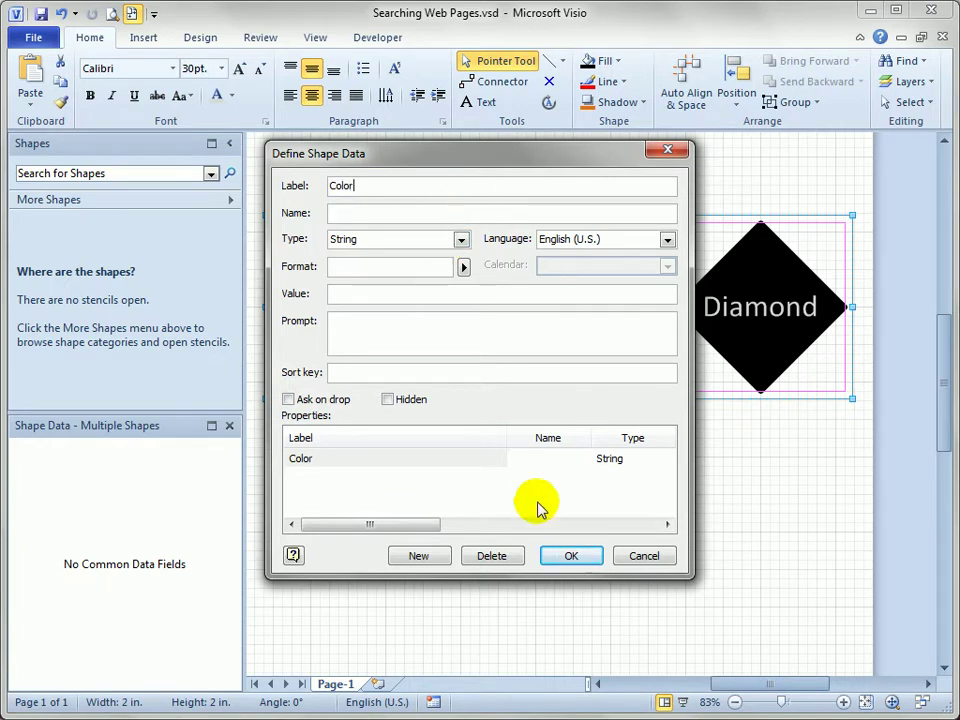
pyautogui.click(574, 557)
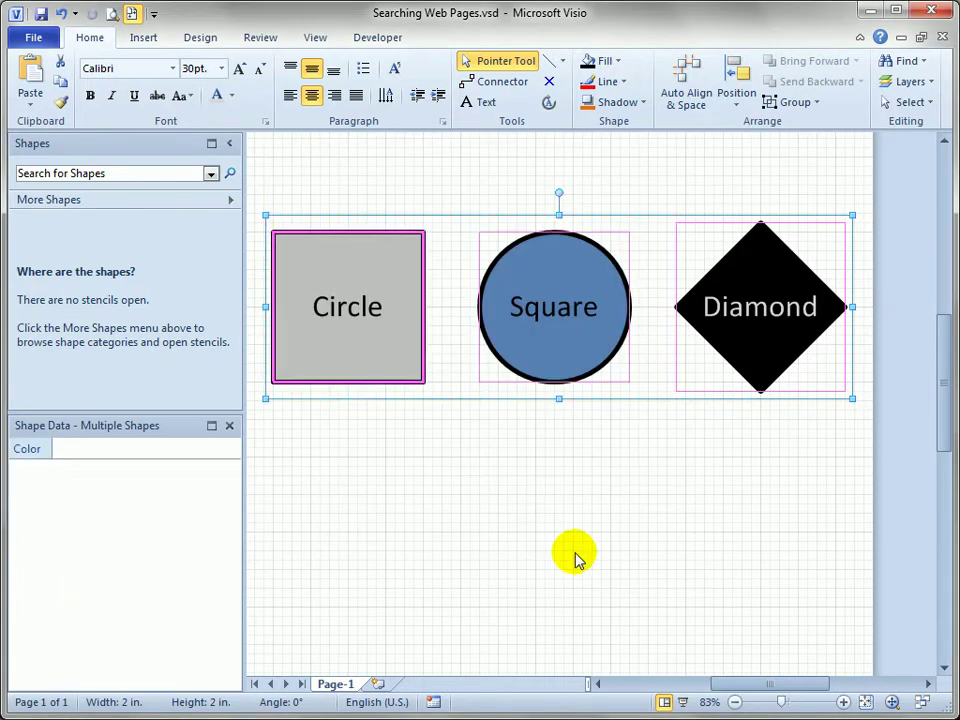
# Set the Diamond's Color value to Black in the Shape Data window.
pyautogui.click(574, 553)
pyautogui.click(358, 309)
pyautogui.click(506, 316)
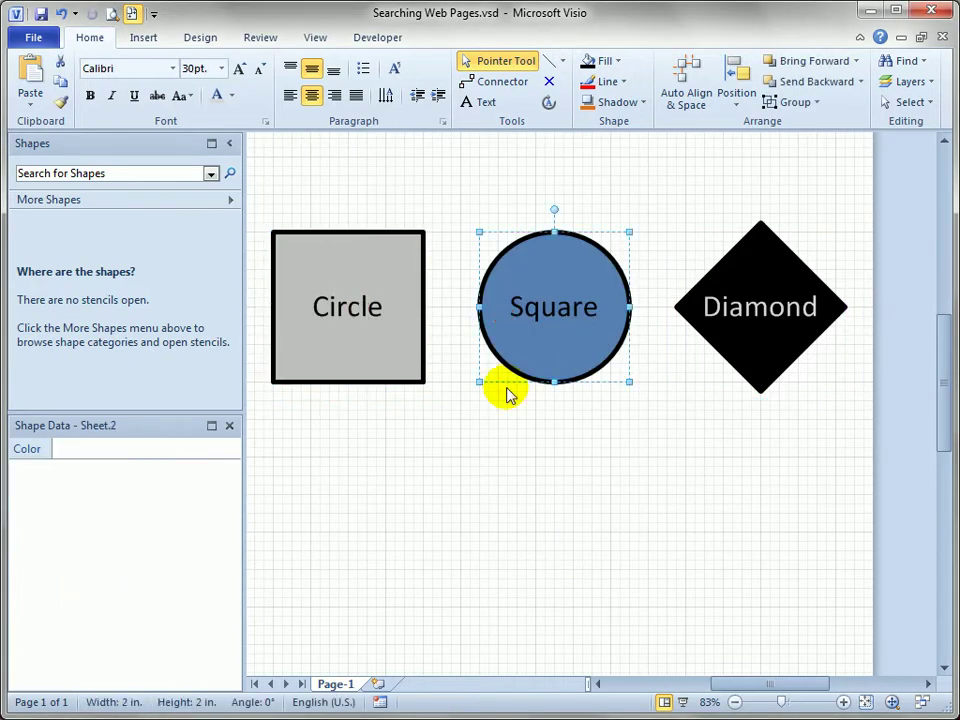
pyautogui.click(766, 318)
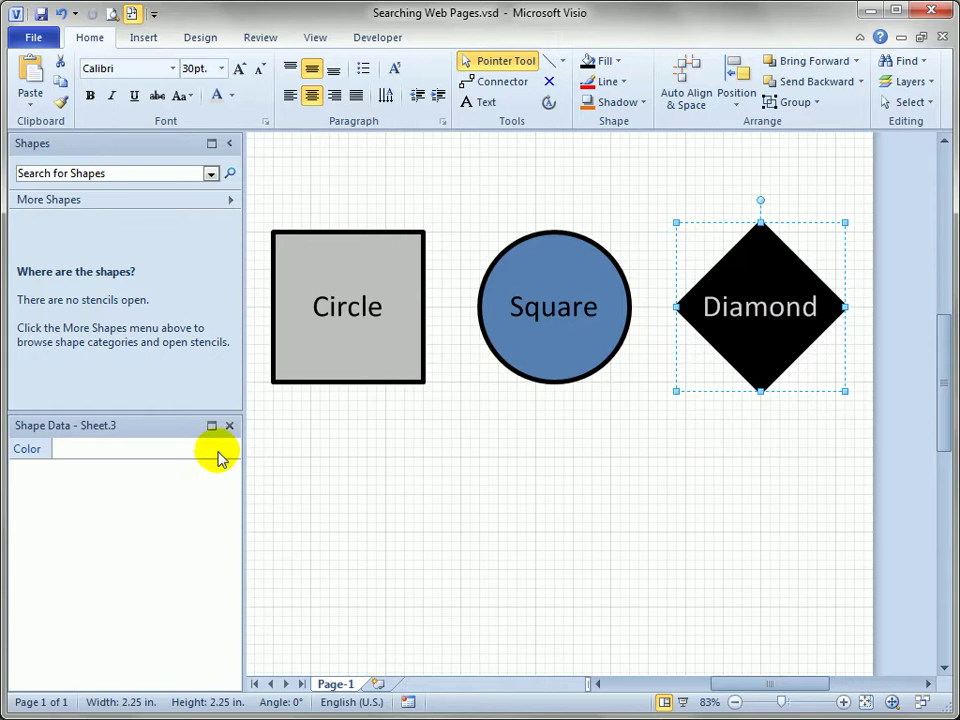
pyautogui.click(157, 452)
pyautogui.write('Black')
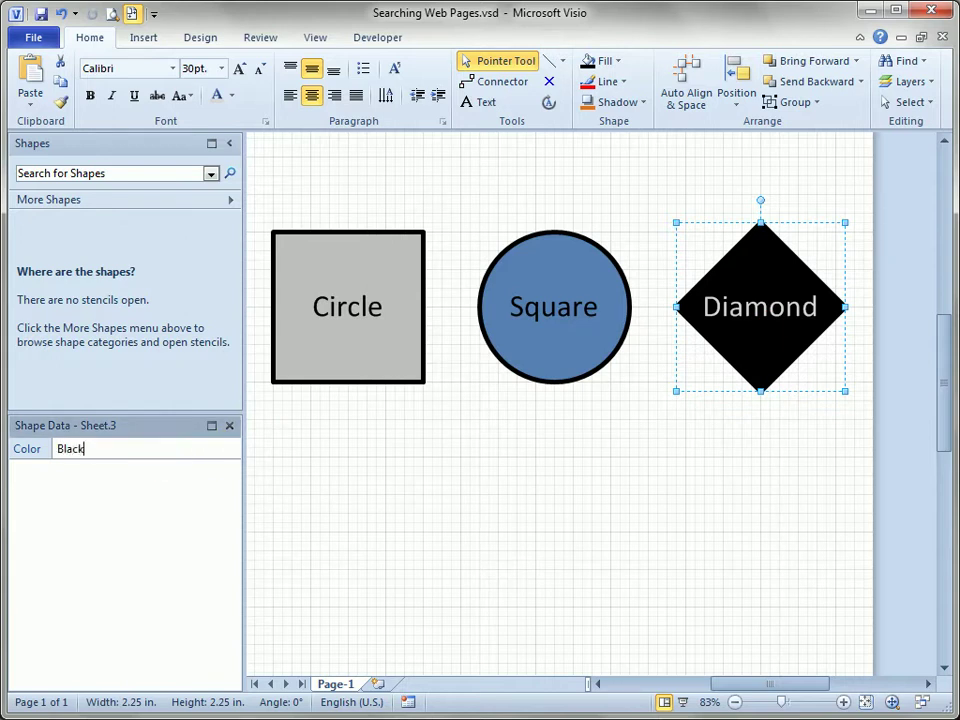
pyautogui.press('Return')
# Set Square's Color to Blue and Circle's to Gray, then check each shape's value.
pyautogui.click(508, 326)
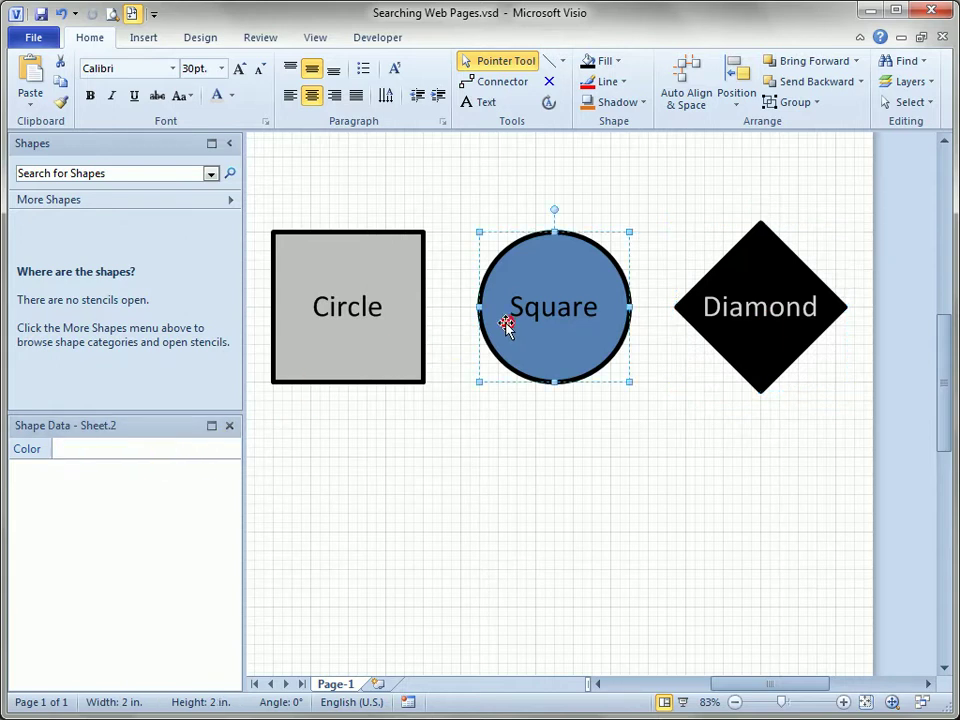
pyautogui.click(62, 452)
pyautogui.write('Blue')
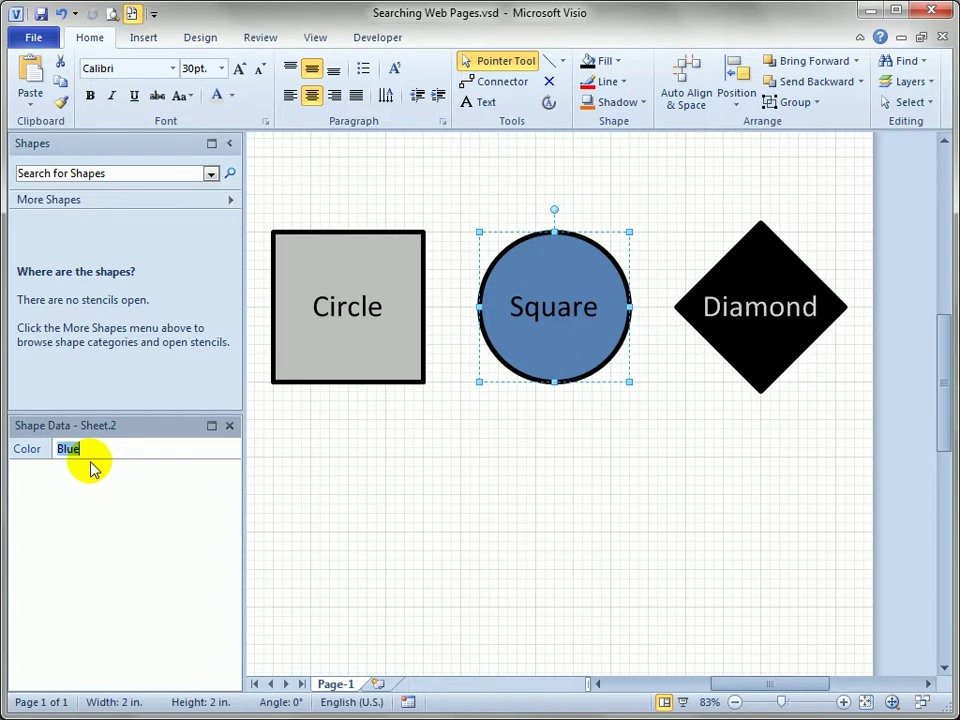
pyautogui.click(332, 332)
pyautogui.click(167, 452)
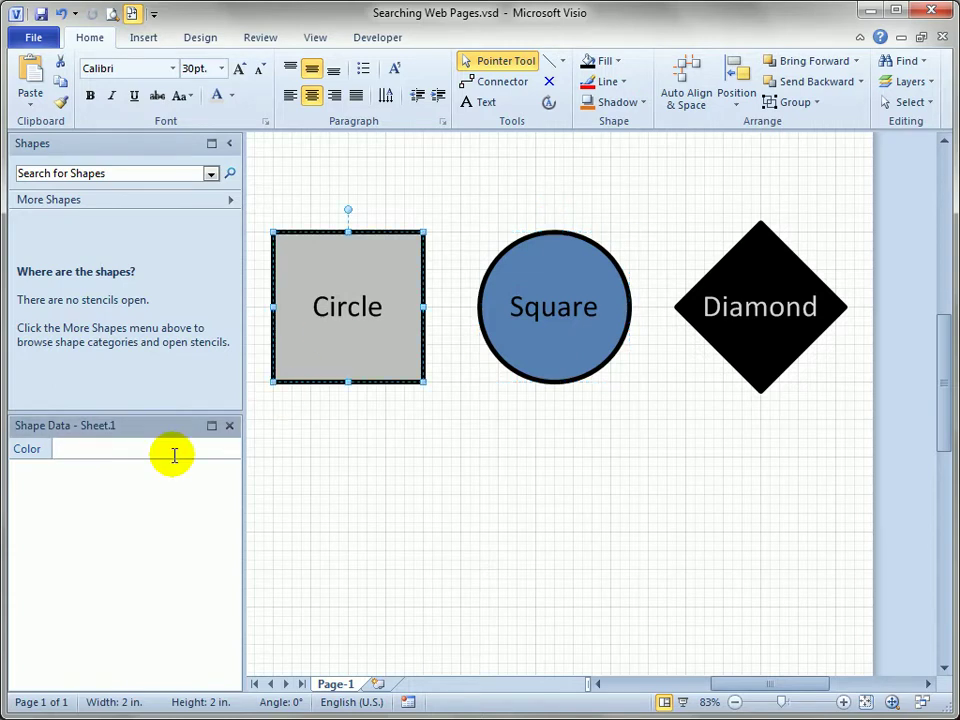
pyautogui.write('Gray')
pyautogui.click(567, 337)
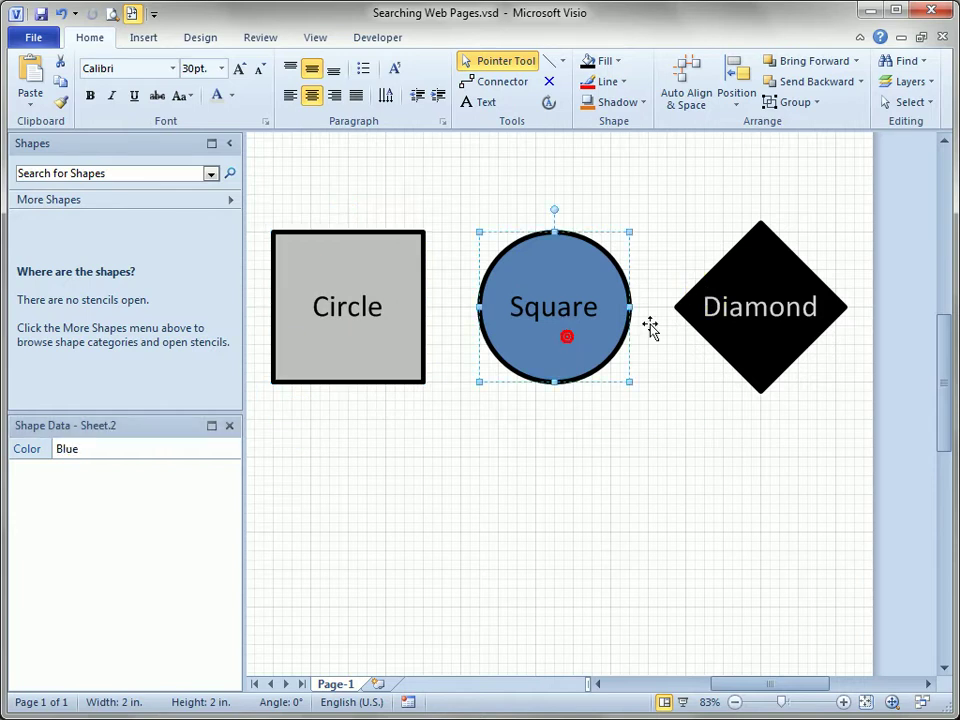
pyautogui.click(776, 306)
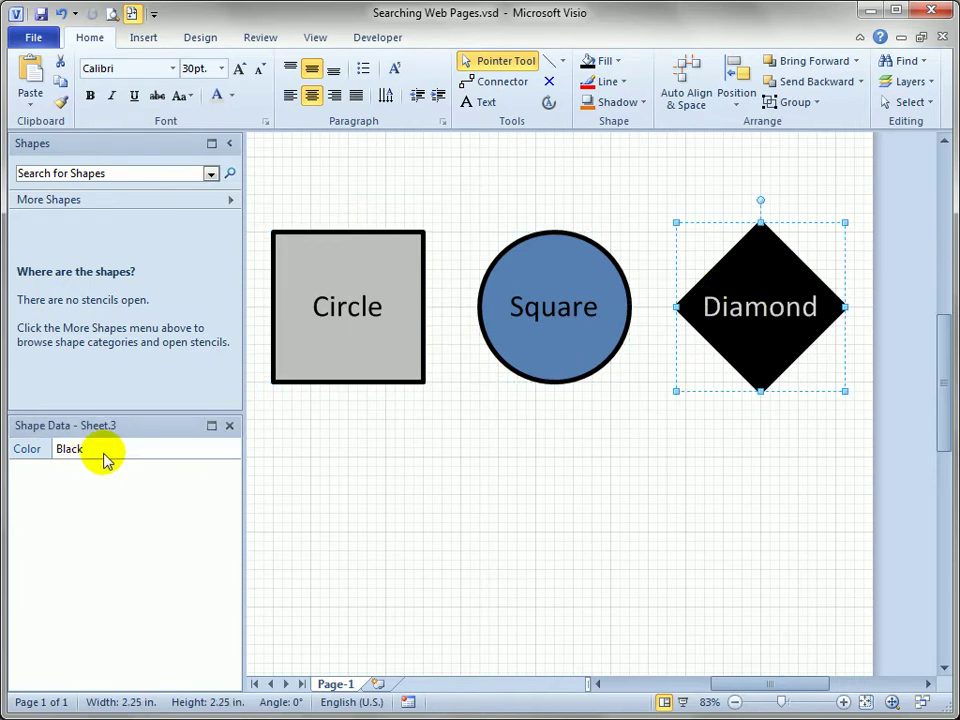
# Start Save As for the drawing with Web Page (*.htm;*.html) as the file type.
pyautogui.click(36, 38)
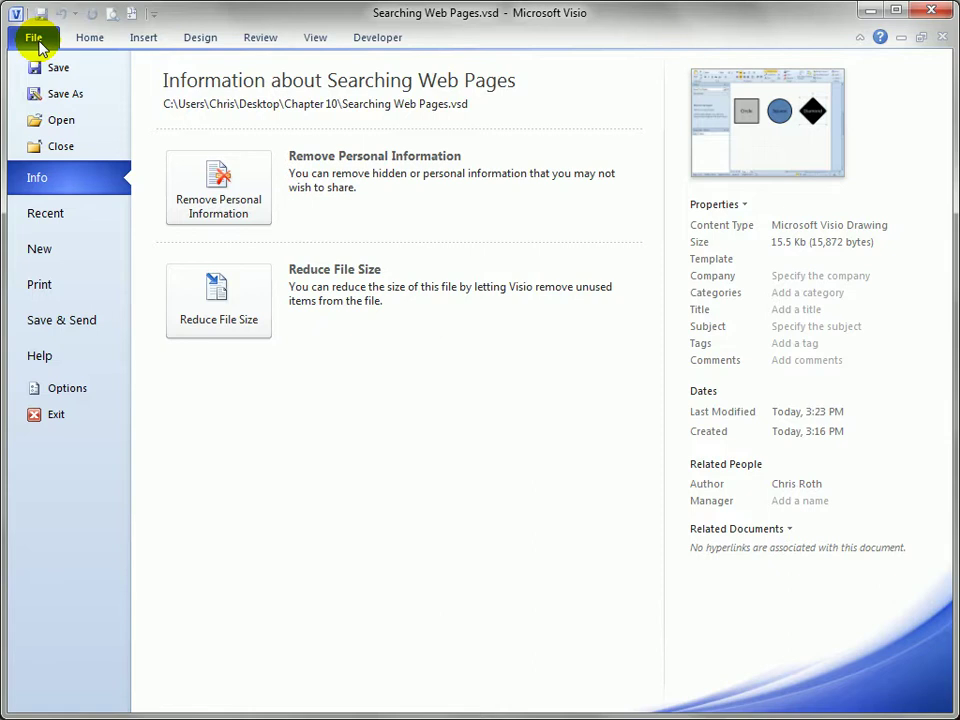
pyautogui.click(90, 326)
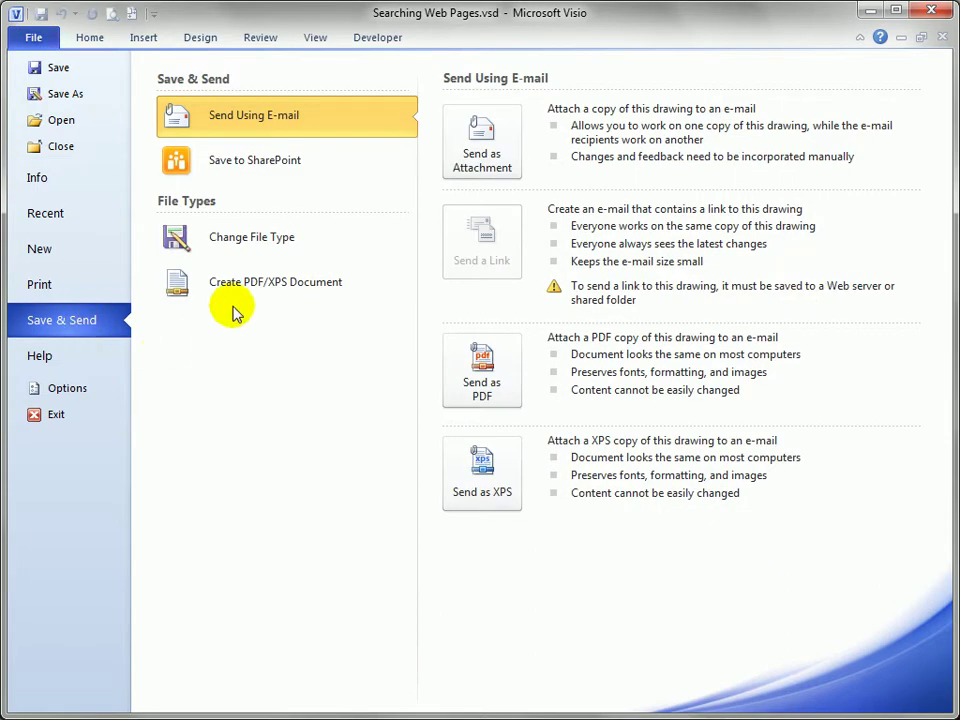
pyautogui.click(340, 247)
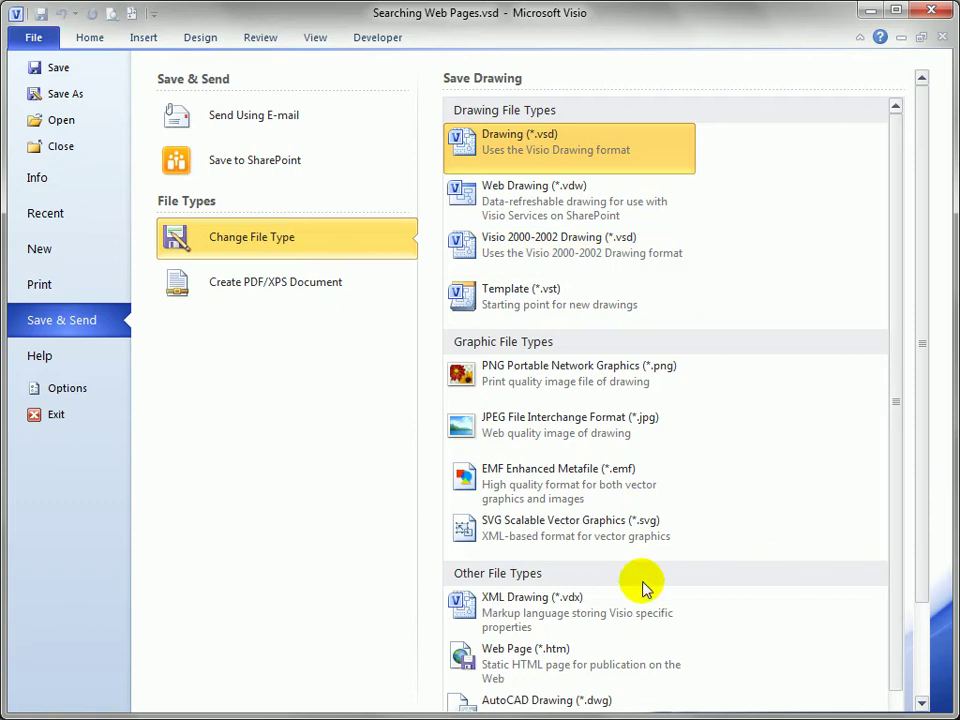
pyautogui.click(65, 94)
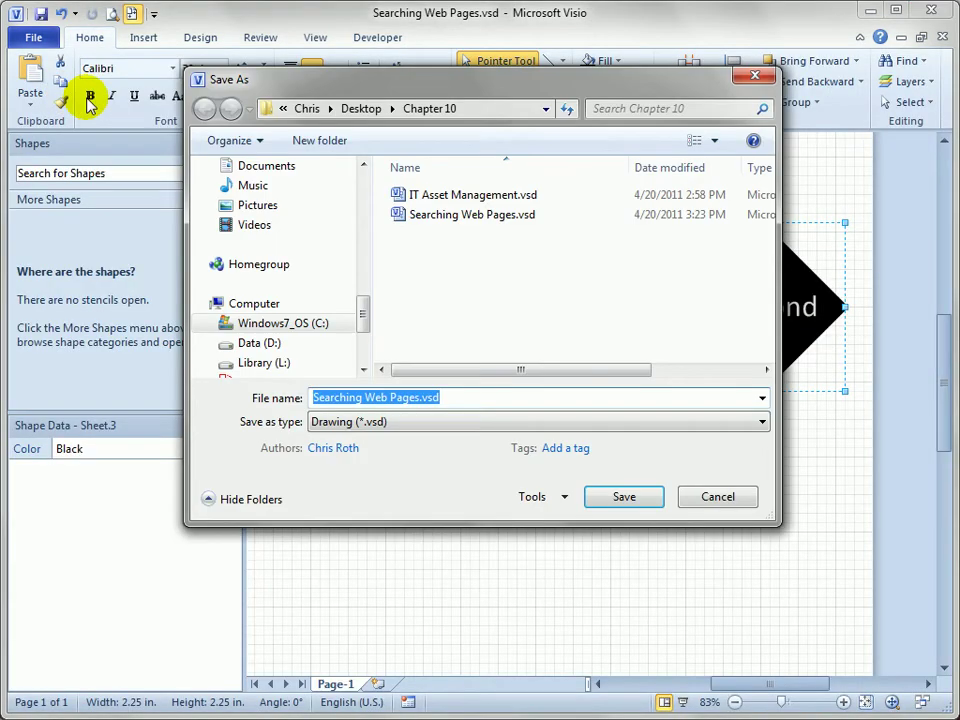
pyautogui.click(760, 424)
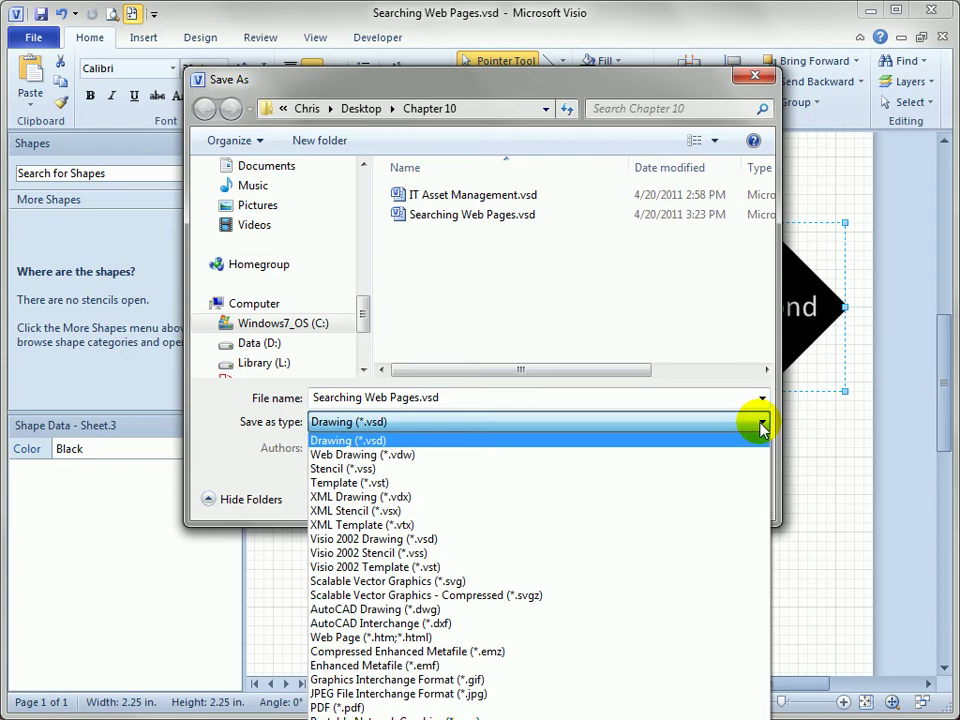
pyautogui.click(440, 640)
pyautogui.click(440, 640)
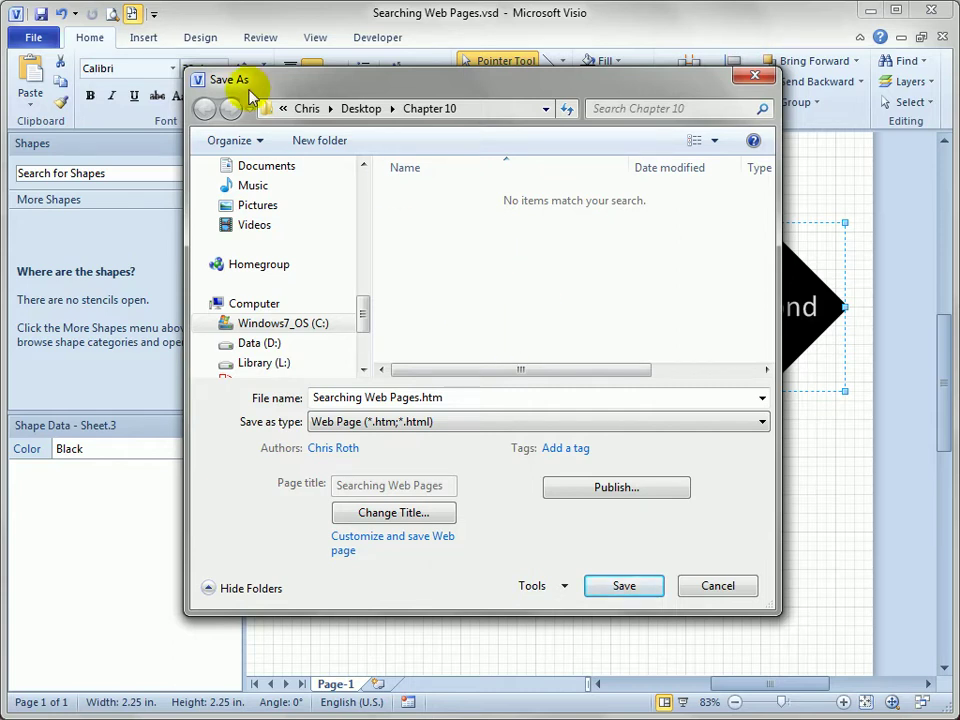
# Keep Web Page format and file name Searching Web Pages.htm, and save.
pyautogui.click(762, 399)
pyautogui.click(762, 399)
pyautogui.click(762, 422)
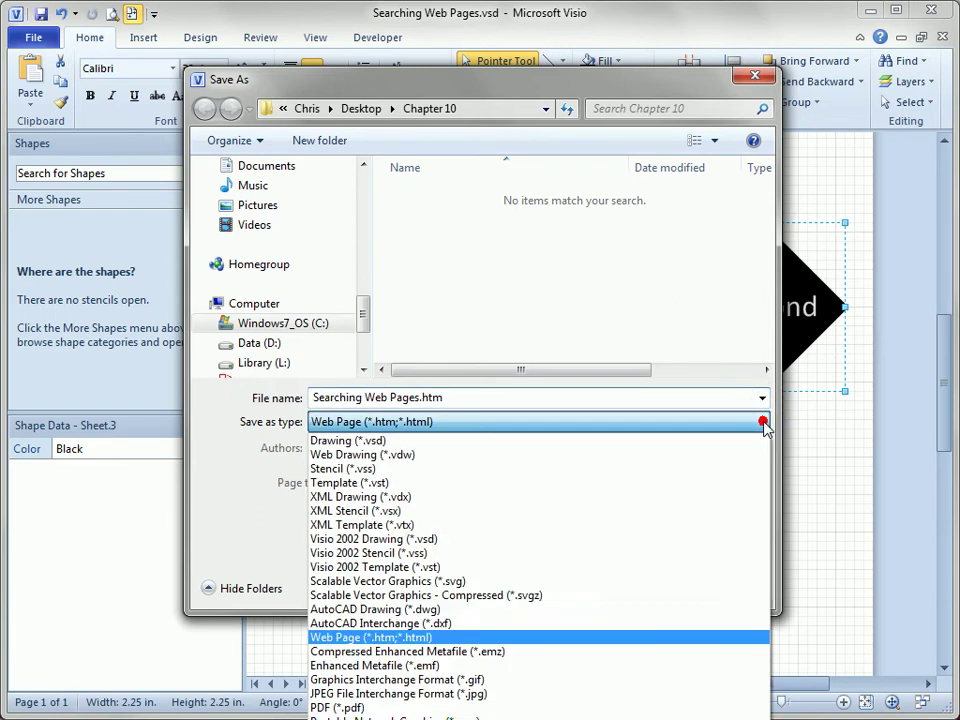
pyautogui.click(432, 637)
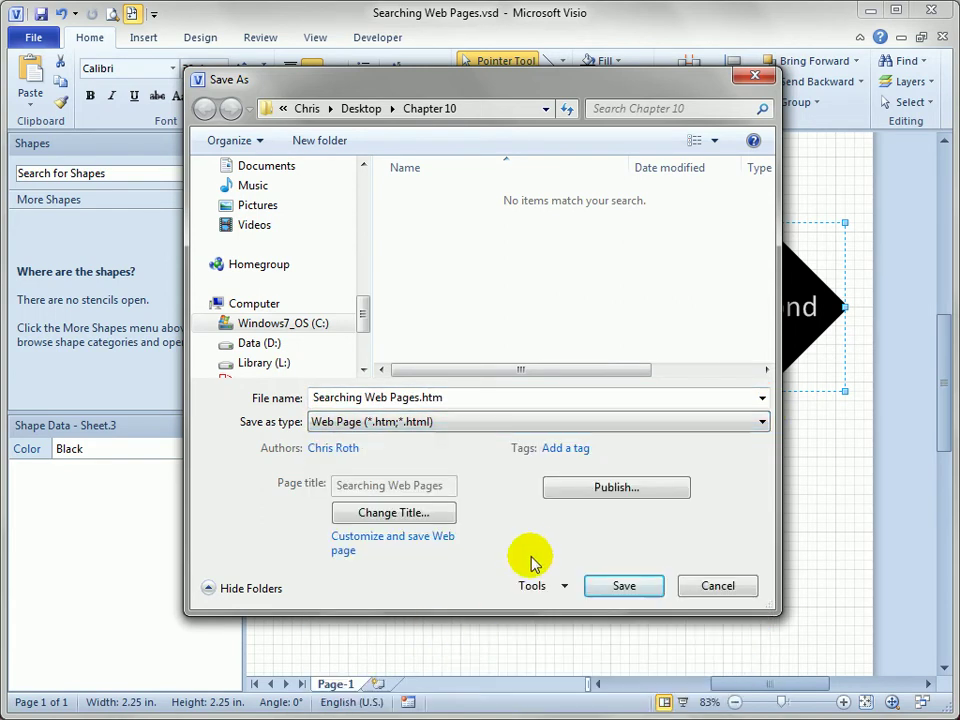
pyautogui.doubleClick(350, 398)
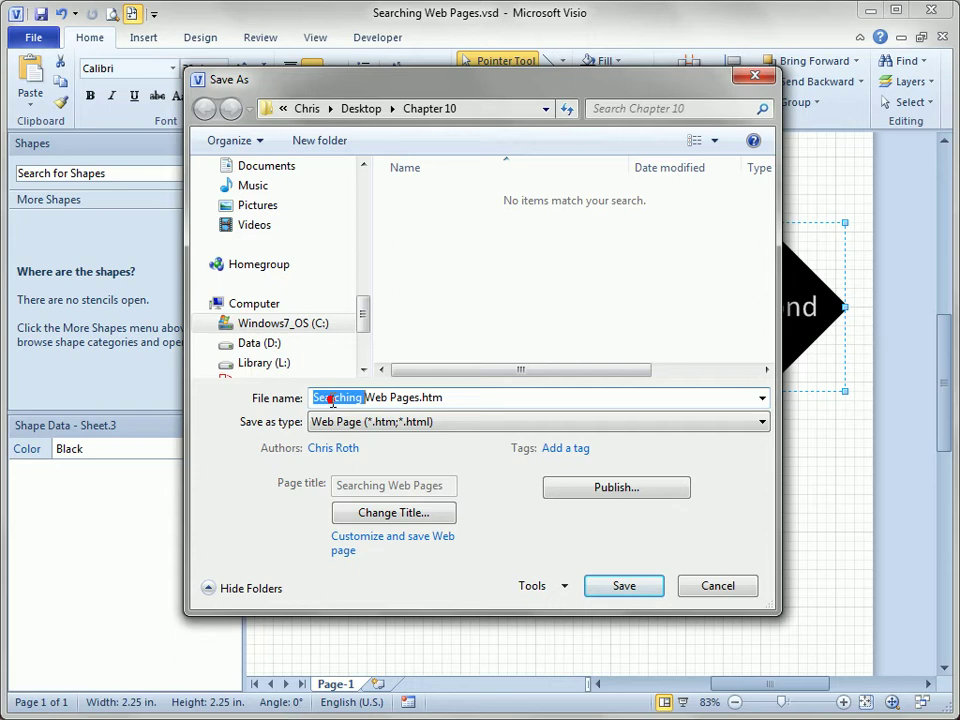
pyautogui.moveTo(350, 398); pyautogui.dragTo(408, 392)
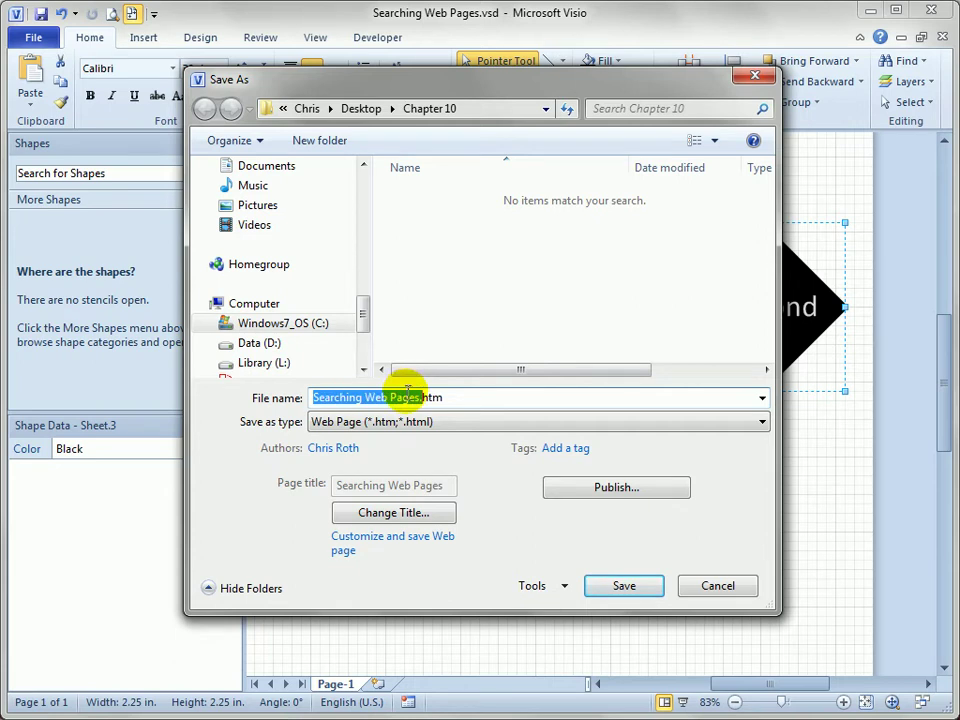
pyautogui.click(471, 394)
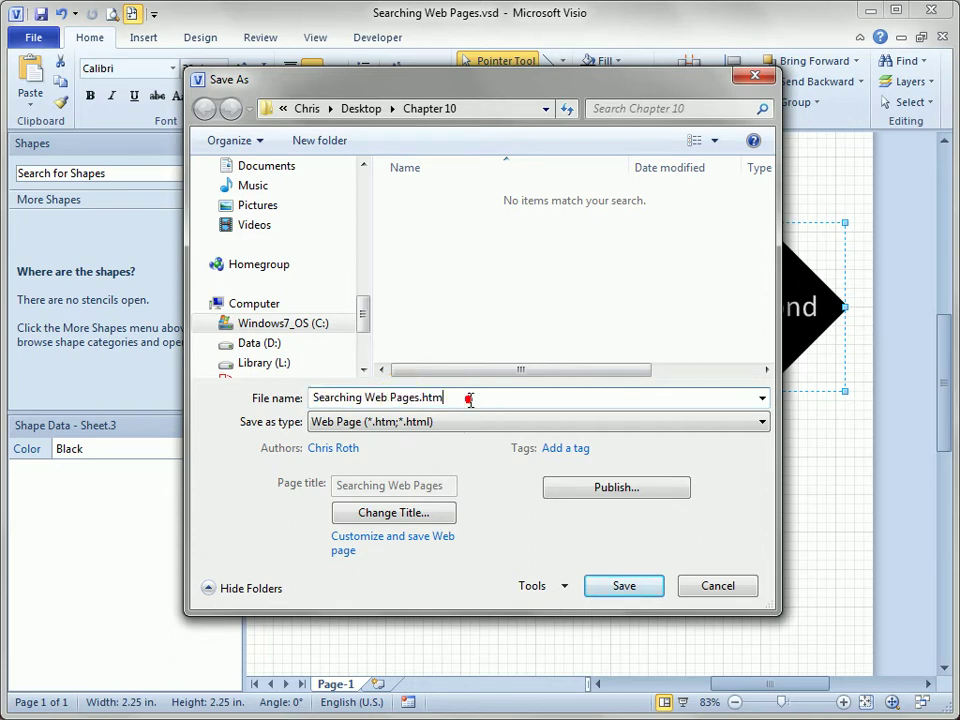
pyautogui.click(626, 587)
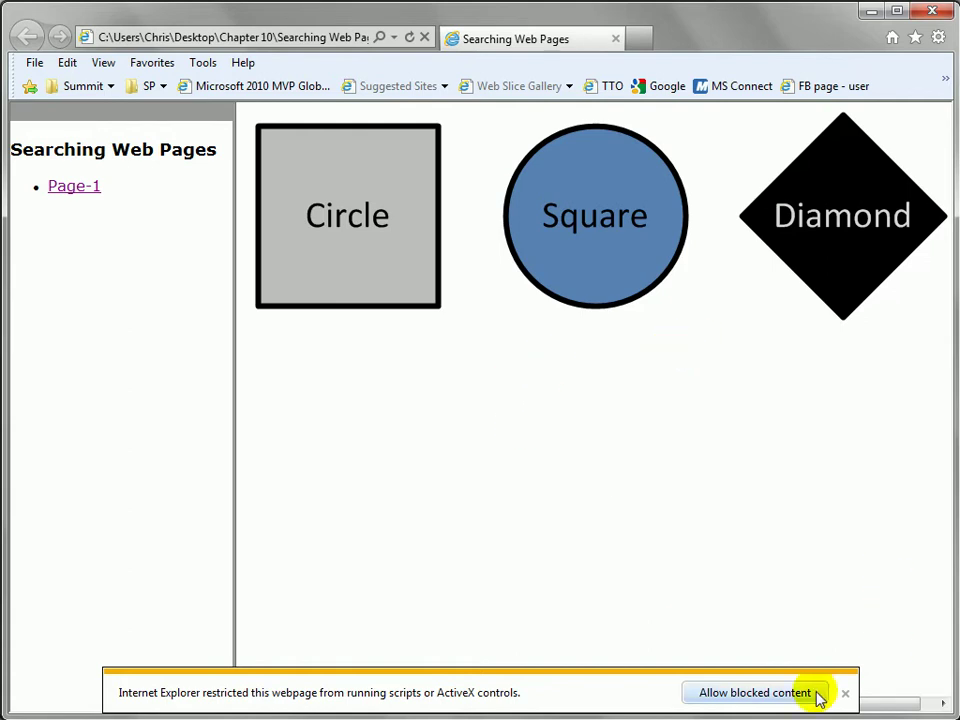
# Allow the page's blocked content and view Circle, Square and Diamond details: Gray, Blue, Black.
pyautogui.click(770, 692)
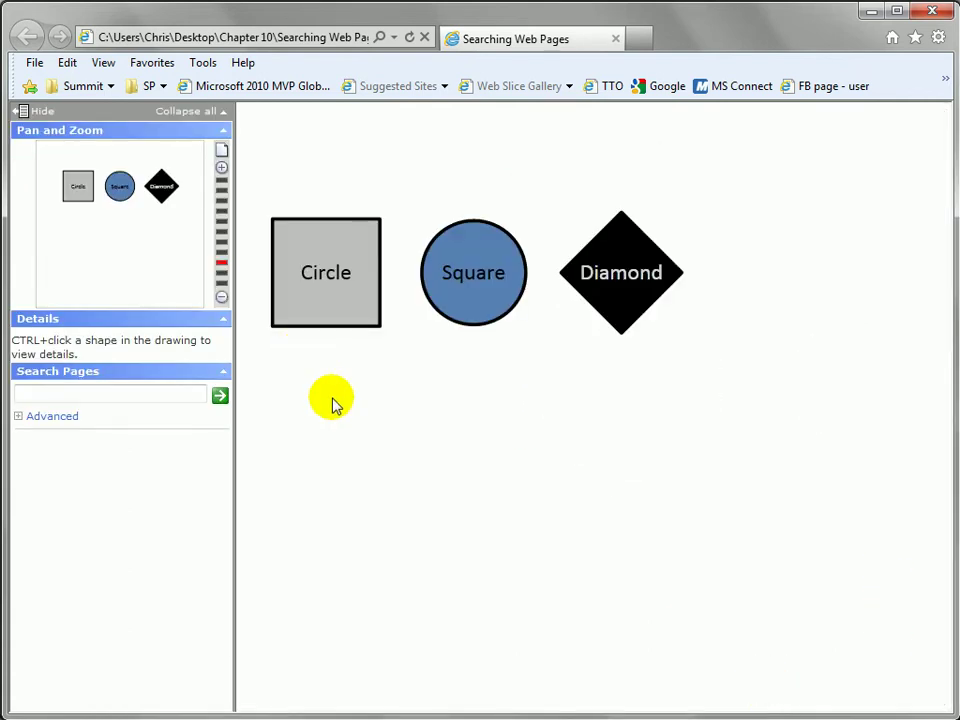
pyautogui.keyDown('ctrl'); pyautogui.click(340, 270); pyautogui.keyUp('ctrl')
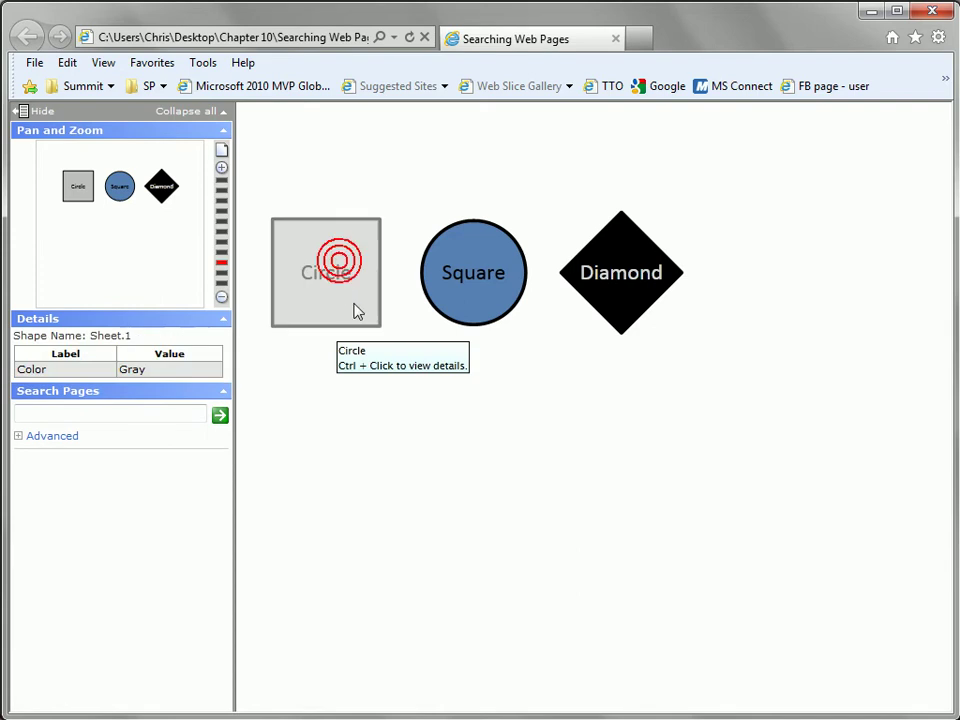
pyautogui.keyDown('ctrl'); pyautogui.click(498, 272); pyautogui.keyUp('ctrl')
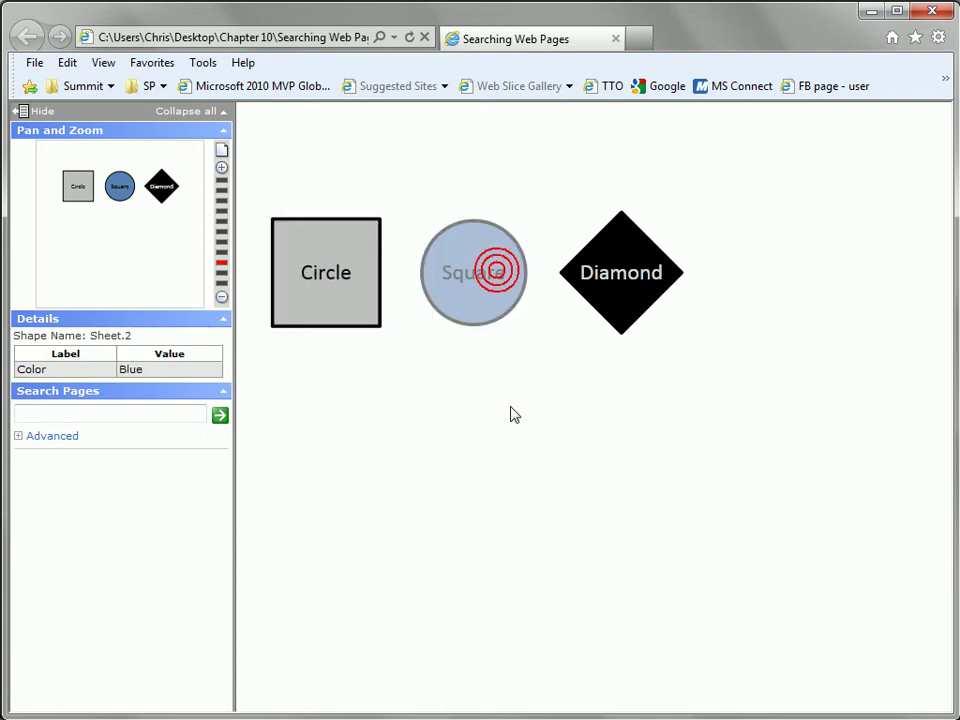
pyautogui.keyDown('ctrl'); pyautogui.click(636, 266); pyautogui.keyUp('ctrl')
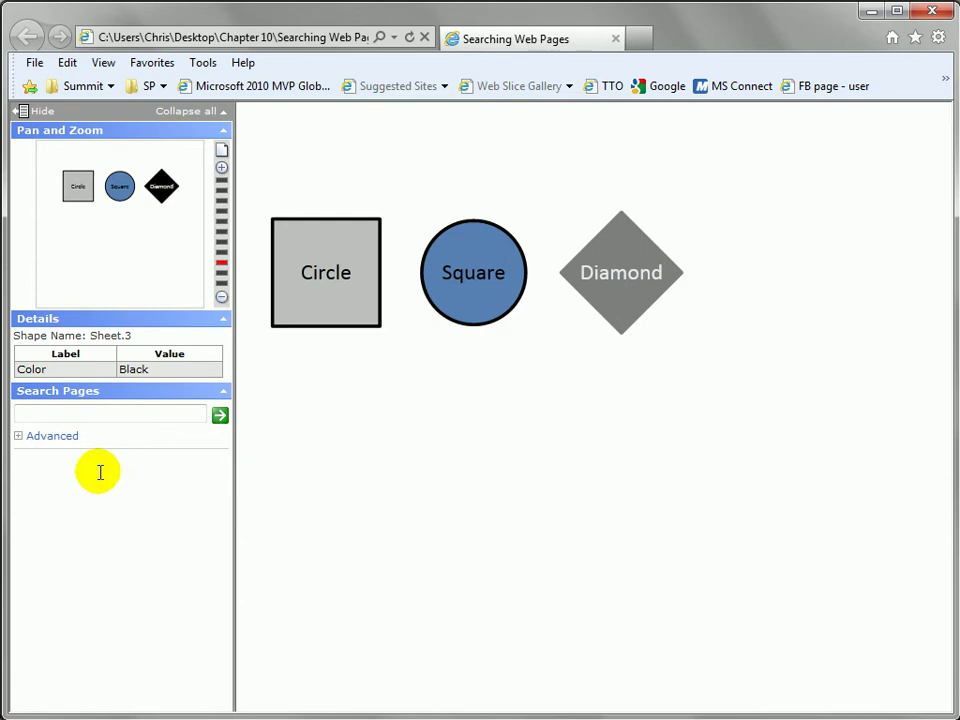
# Search the web page for 'Square' and expand the result to reveal Color Blue.
pyautogui.click(45, 409)
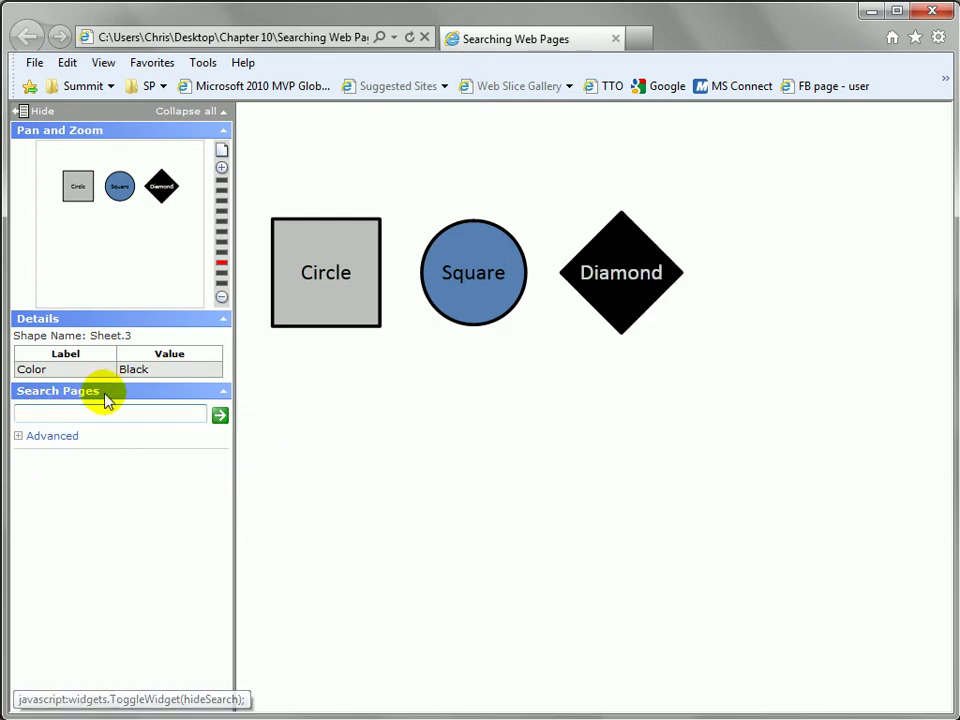
pyautogui.click(39, 413)
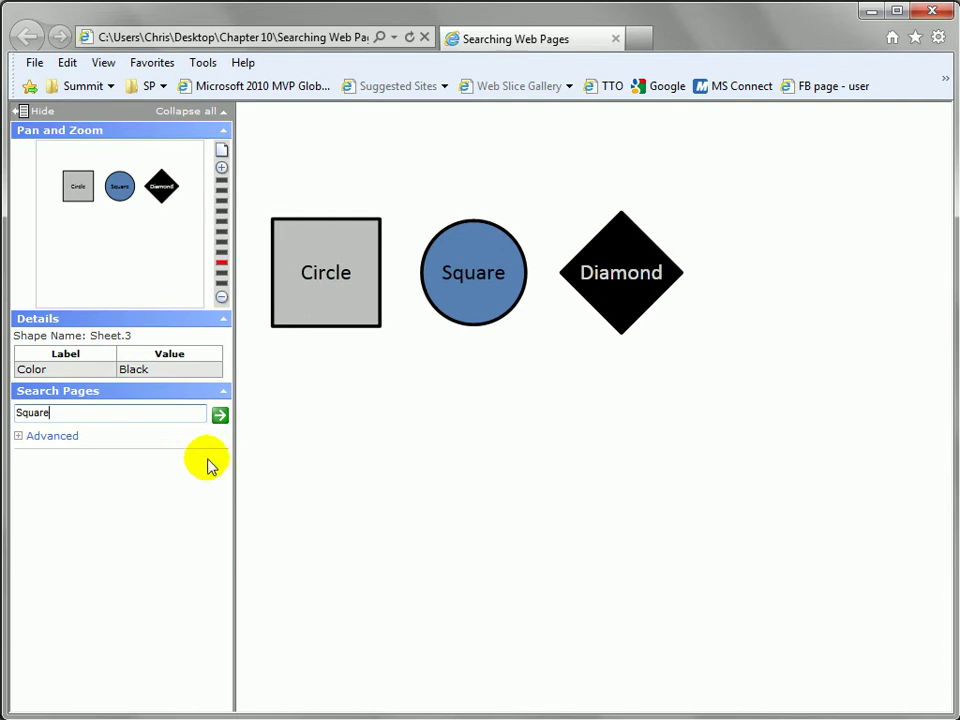
pyautogui.click(219, 414)
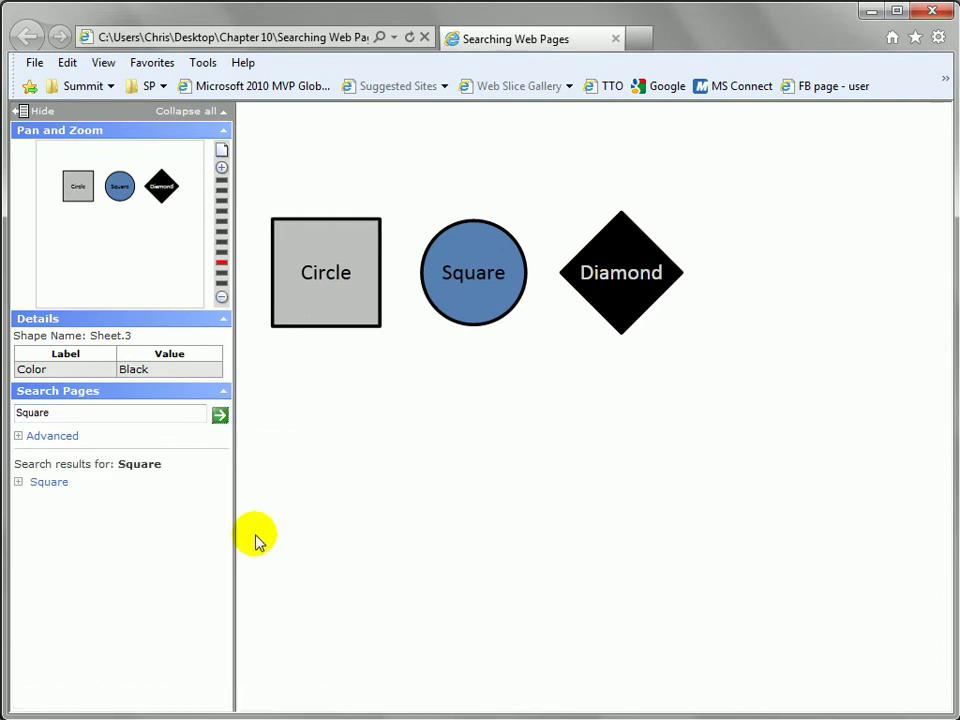
pyautogui.click(18, 483)
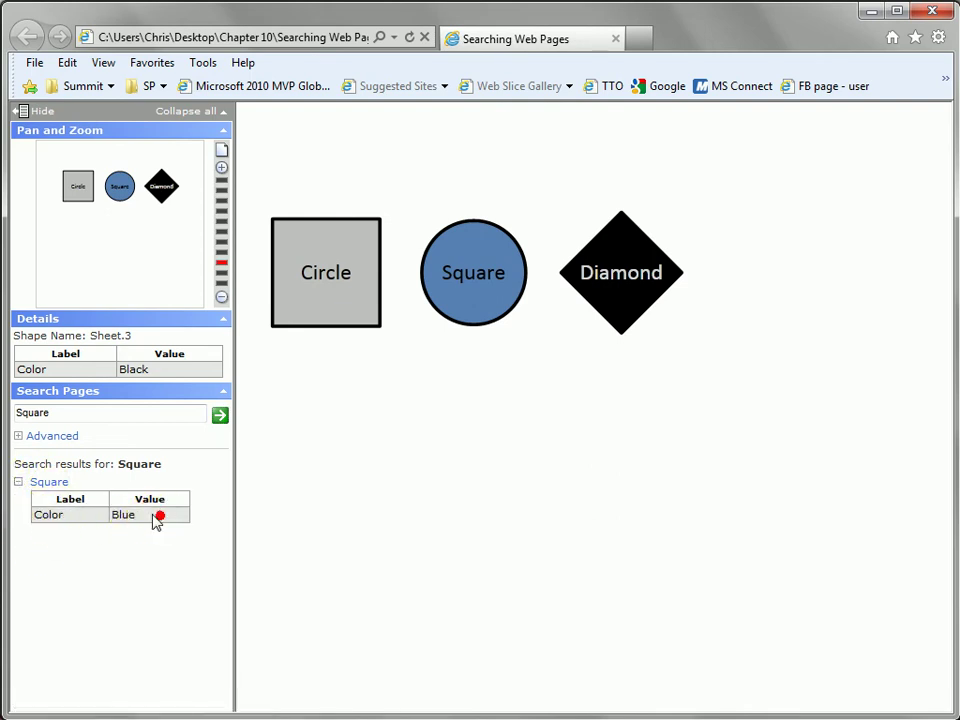
pyautogui.moveTo(156, 521); pyautogui.dragTo(88, 407)
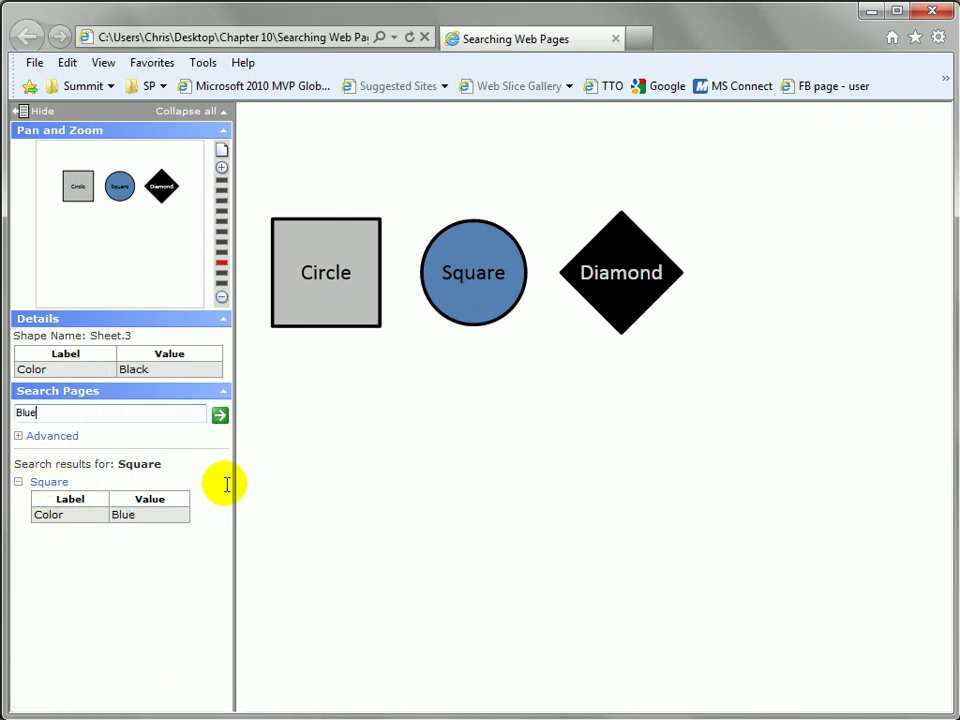
# Search the page for 'Blue' and expand the matching Square result.
pyautogui.click(220, 415)
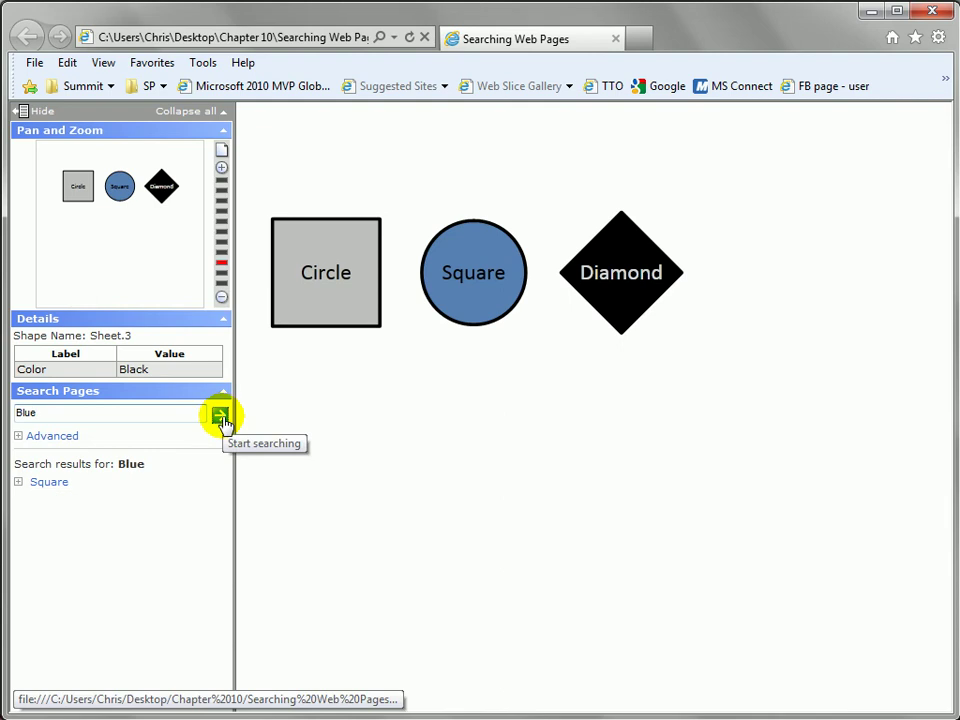
pyautogui.click(18, 483)
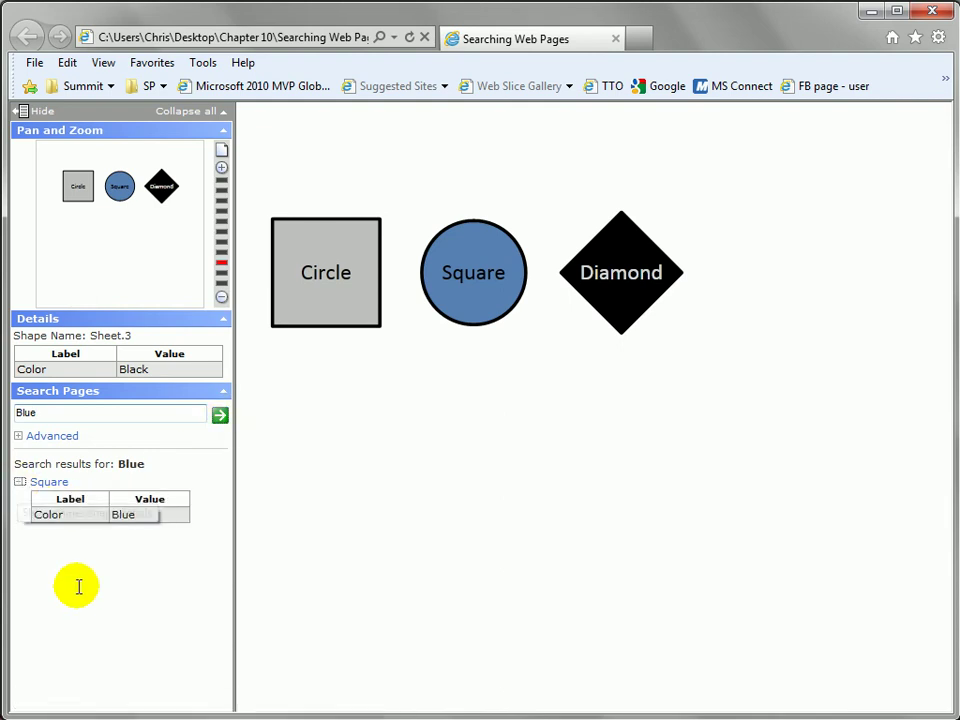
pyautogui.click(60, 413)
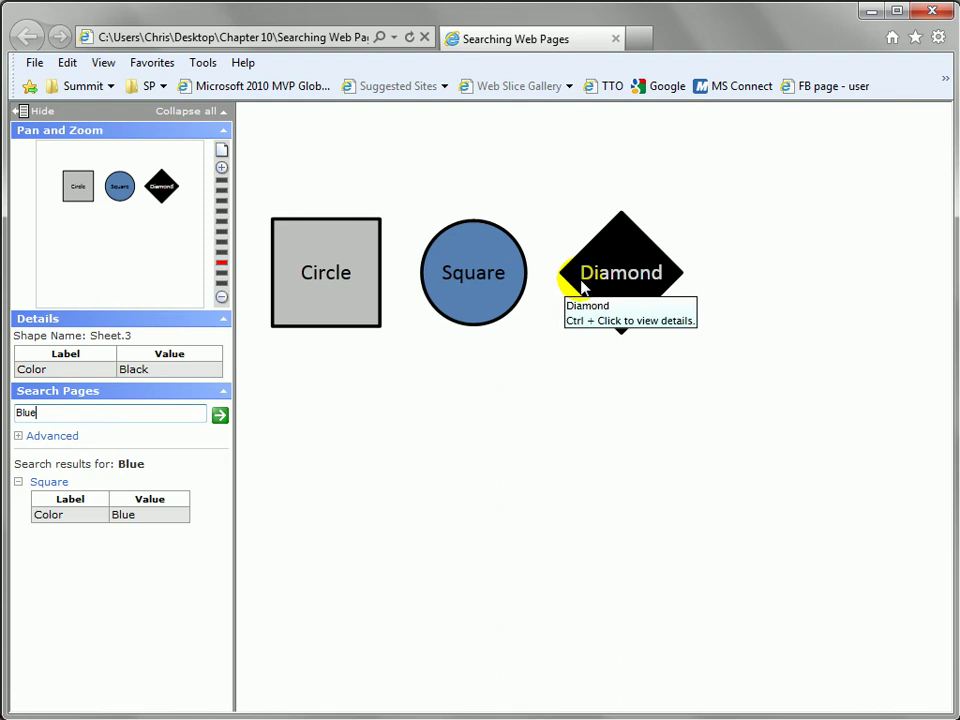
pyautogui.doubleClick(58, 412)
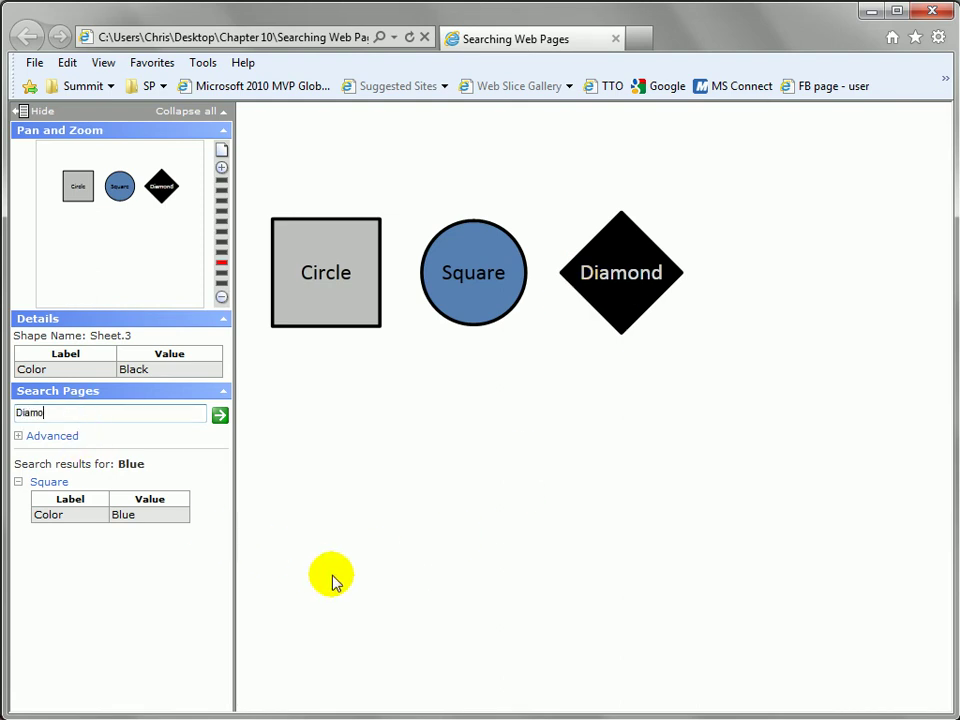
# Search for 'Diamond', expand the result showing Color Black, and locate it on the page.
pyautogui.write('Diamond')
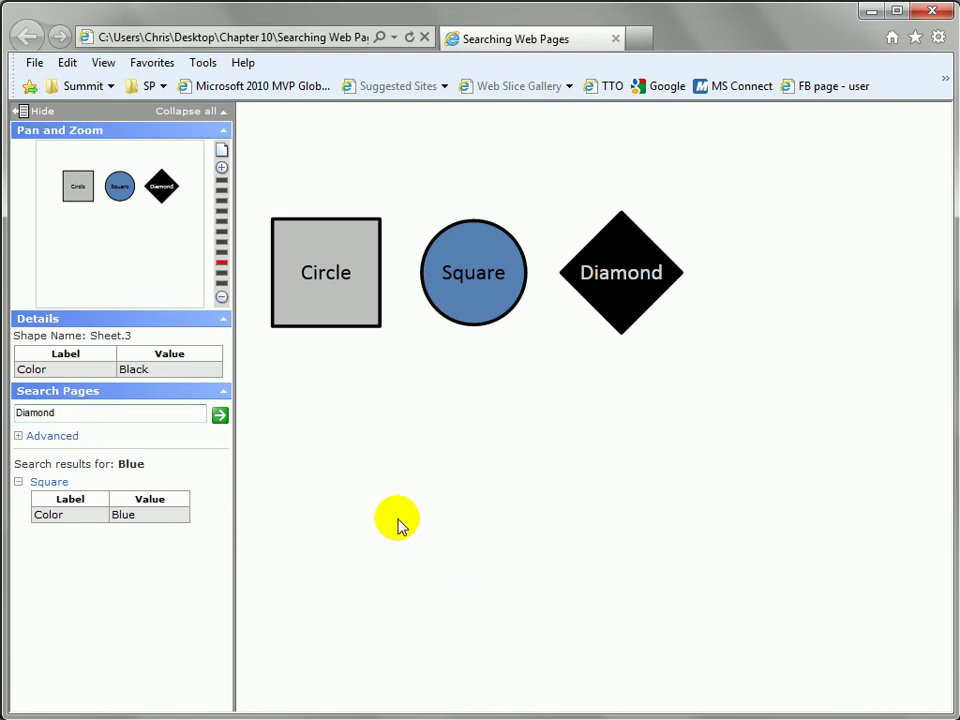
pyautogui.click(218, 416)
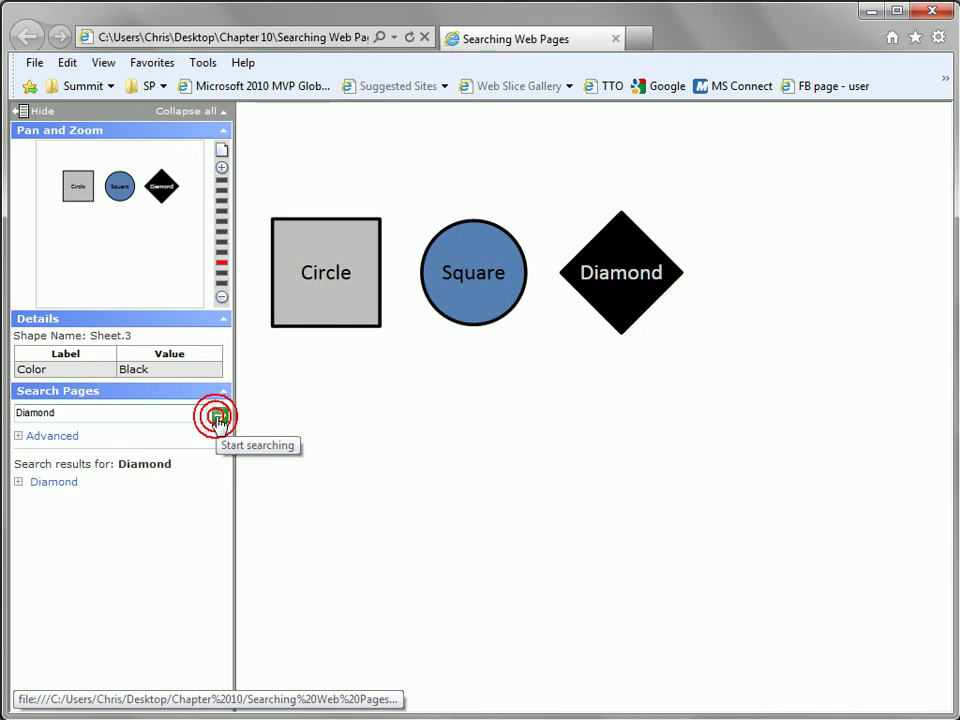
pyautogui.click(18, 482)
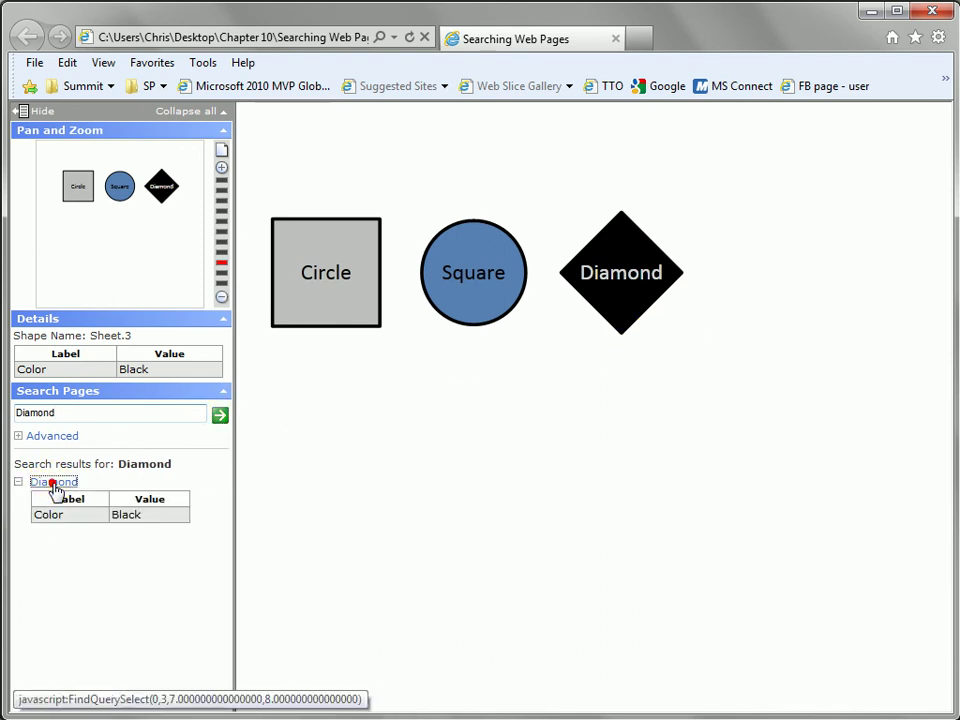
pyautogui.click(53, 484)
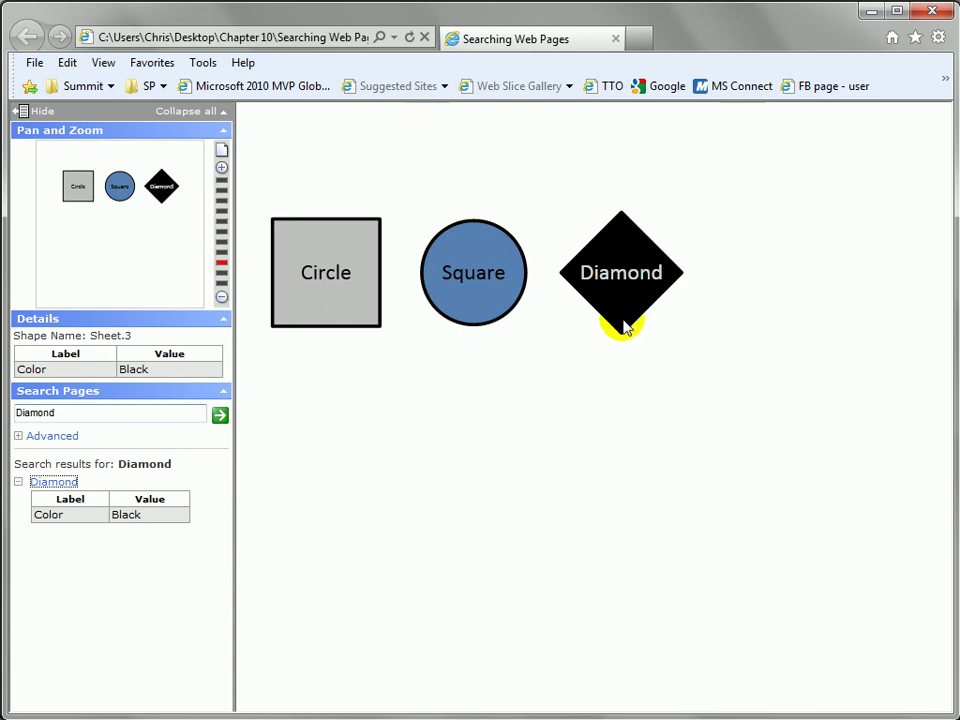
pyautogui.click(336, 294)
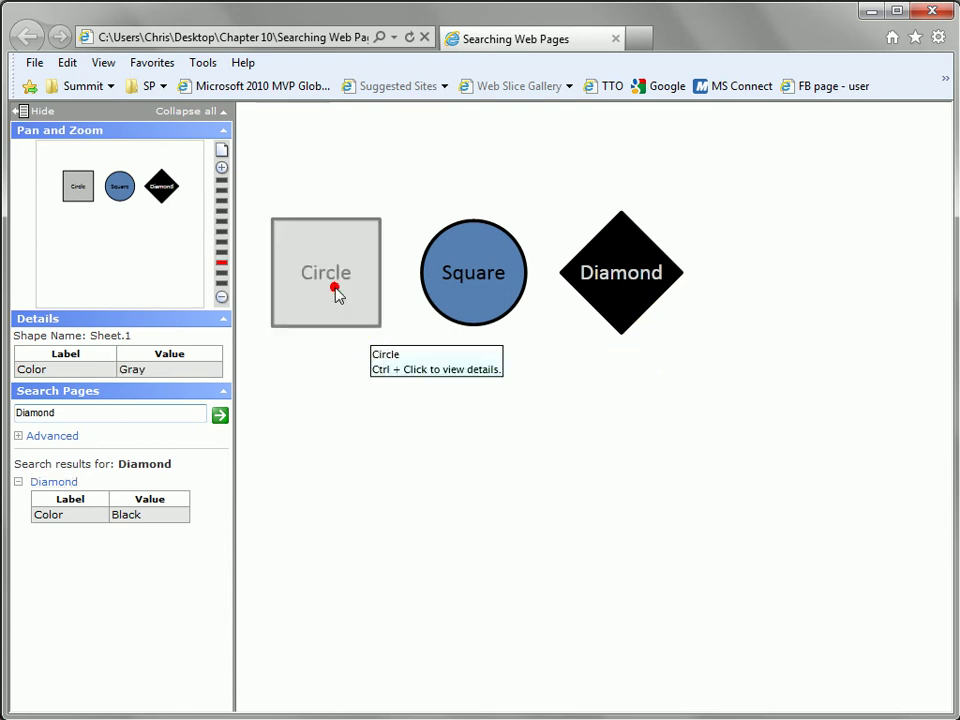
pyautogui.click(66, 409)
# Search the page for 'Color', which returns no matches.
pyautogui.doubleClick(85, 410)
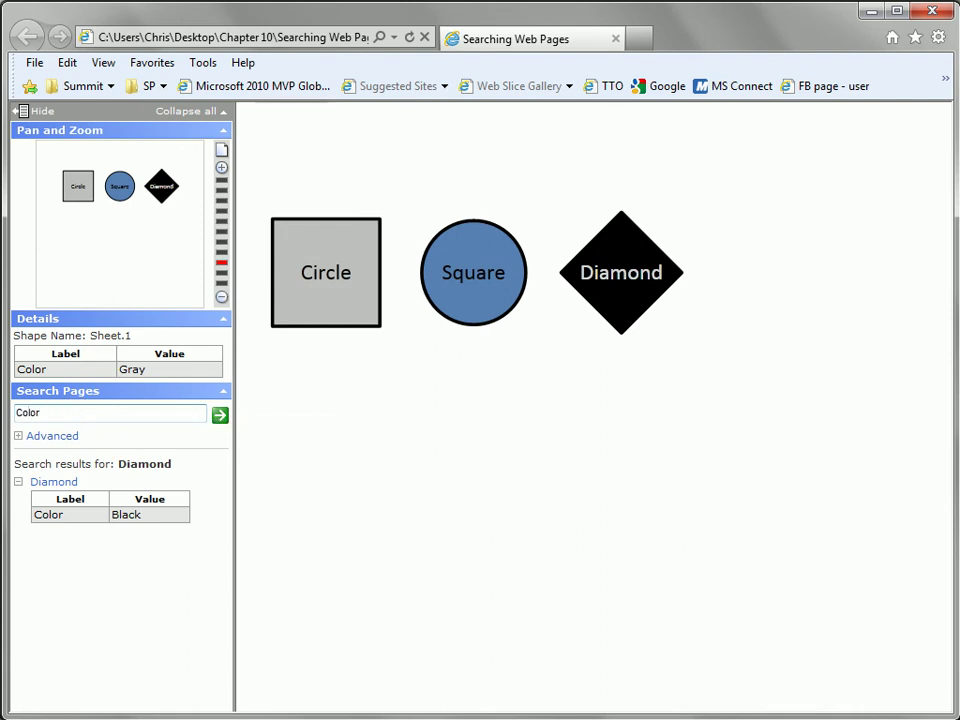
pyautogui.click(220, 415)
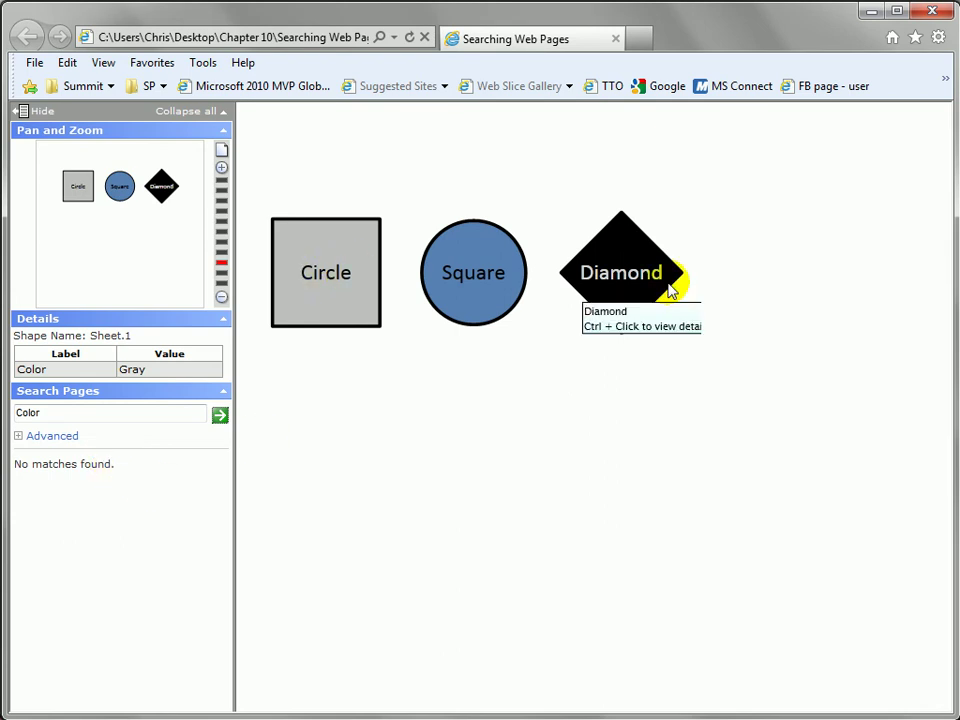
pyautogui.keyDown('ctrl'); pyautogui.click(317, 268); pyautogui.keyUp('ctrl')
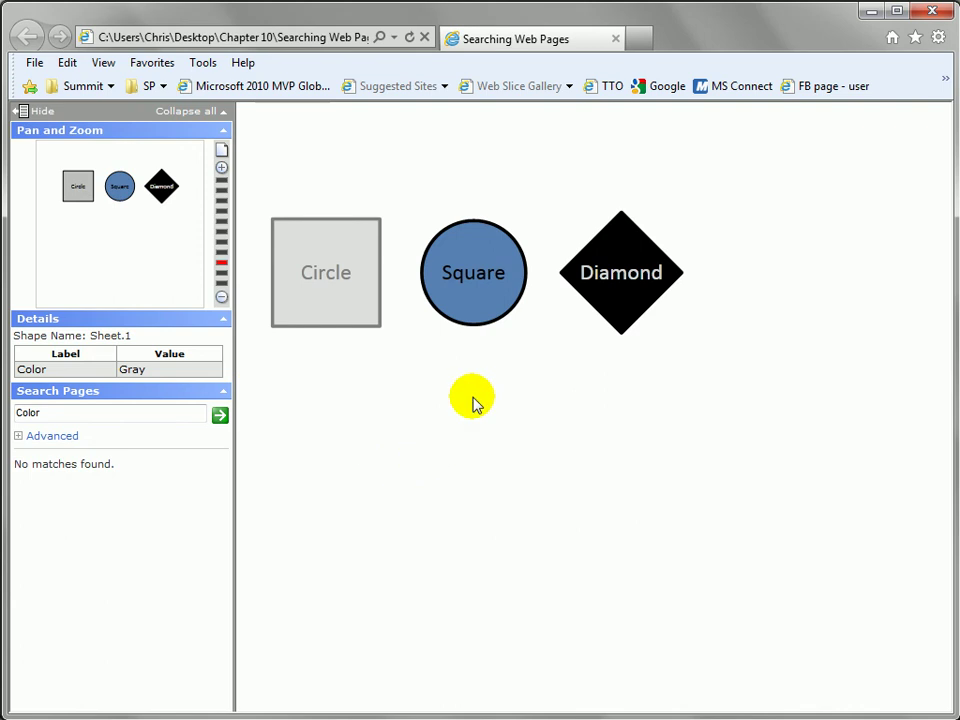
pyautogui.click(485, 445)
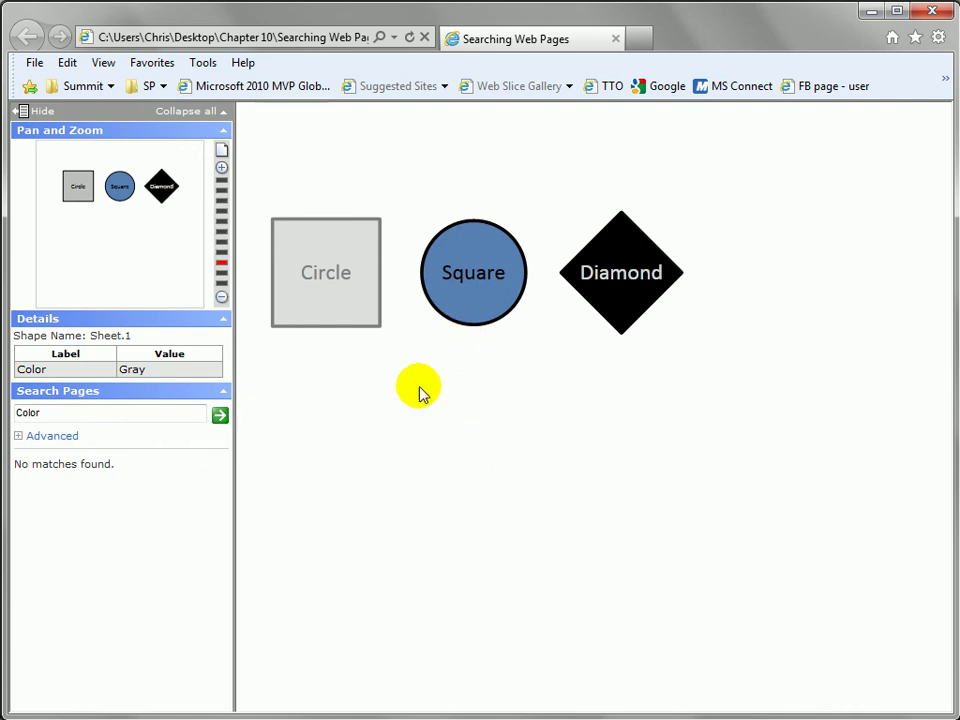